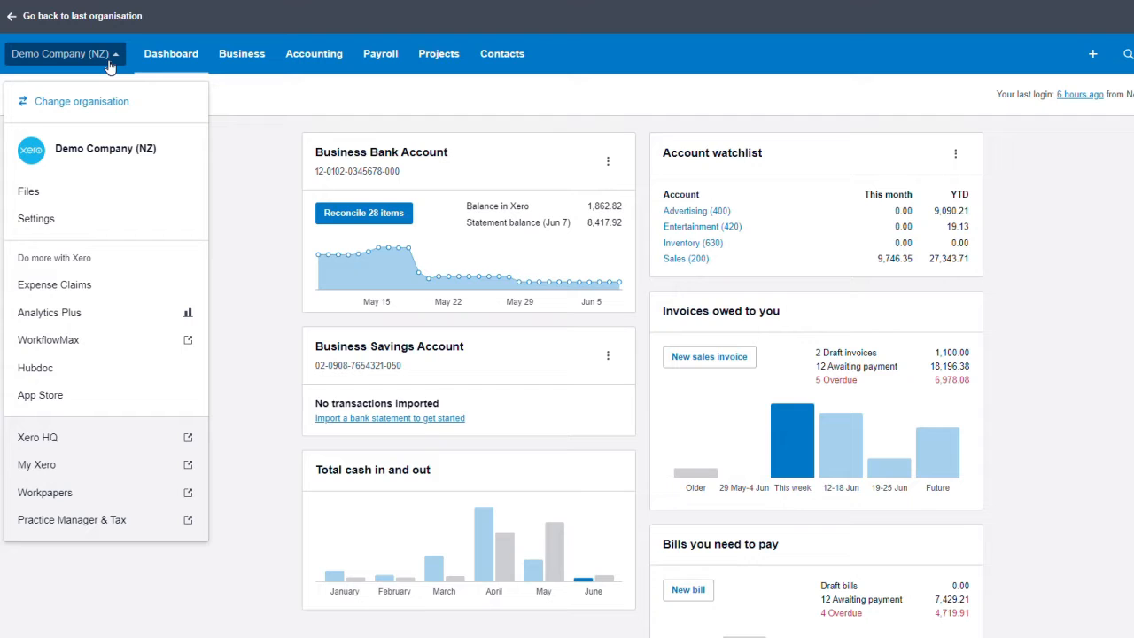
Step: Open Invoice settings from the Demo Company (NZ) organisation settings
{"action": "left_click", "coordinate": [50, 230]}
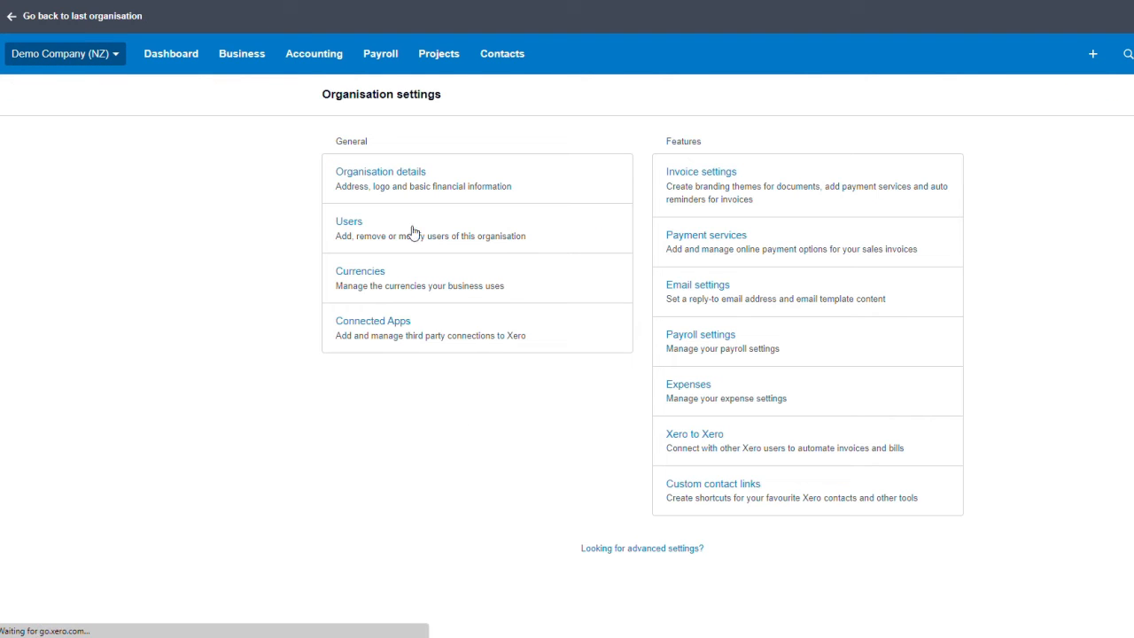
{"action": "left_click", "coordinate": [688, 189]}
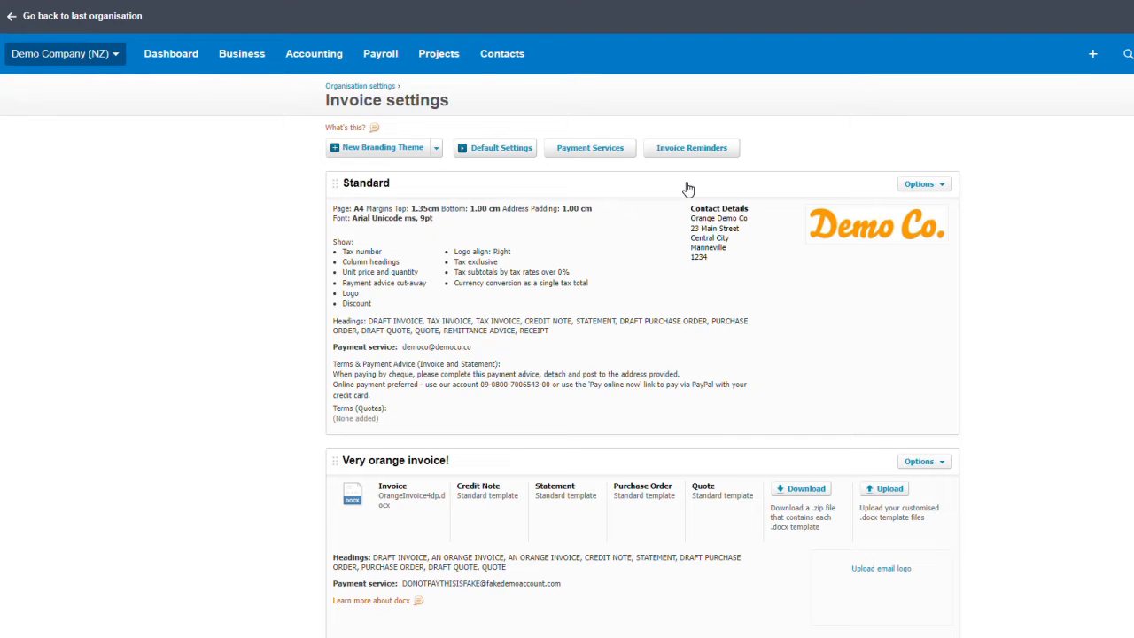
Step: Edit the Standard branding theme and save it with a 1.35 cm top margin, Arial 9pt and logo
{"action": "left_click", "coordinate": [909, 187]}
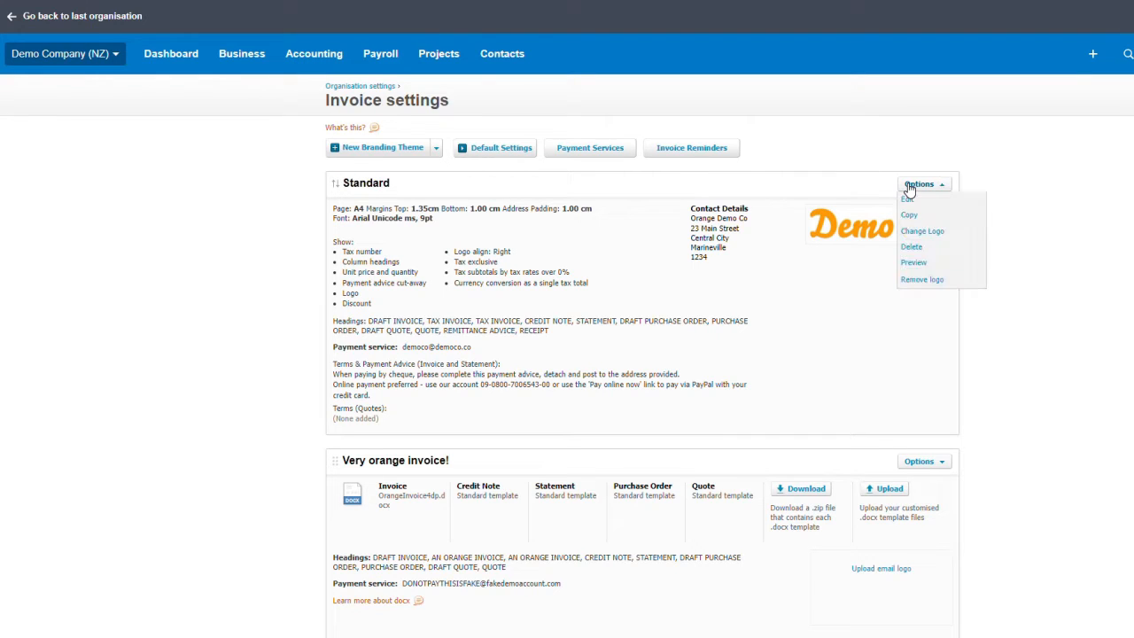
{"action": "left_click", "coordinate": [909, 196]}
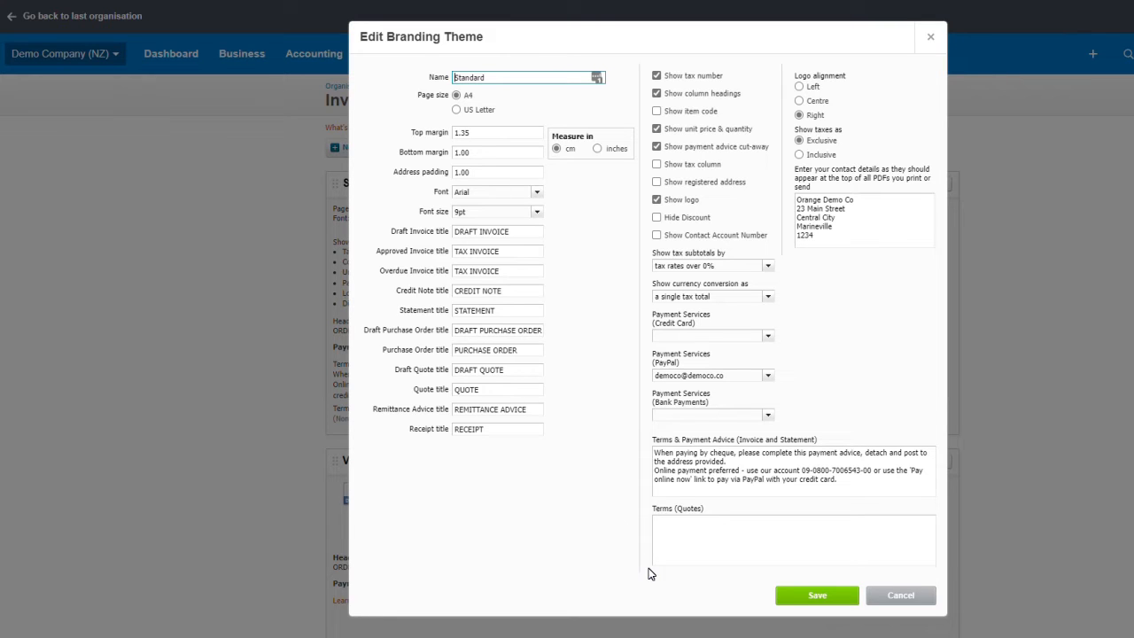
{"action": "left_click", "coordinate": [800, 595]}
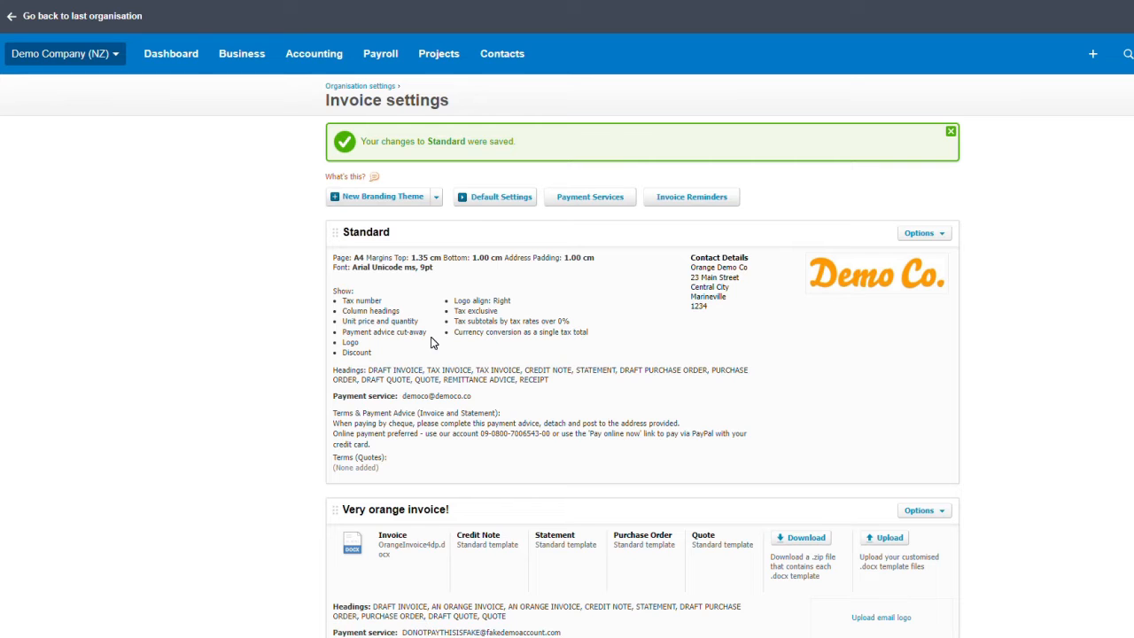
Step: Turn on overdue-invoice reminder emails to customers and start editing the 7 days overdue reminder
{"action": "left_click", "coordinate": [251, 49]}
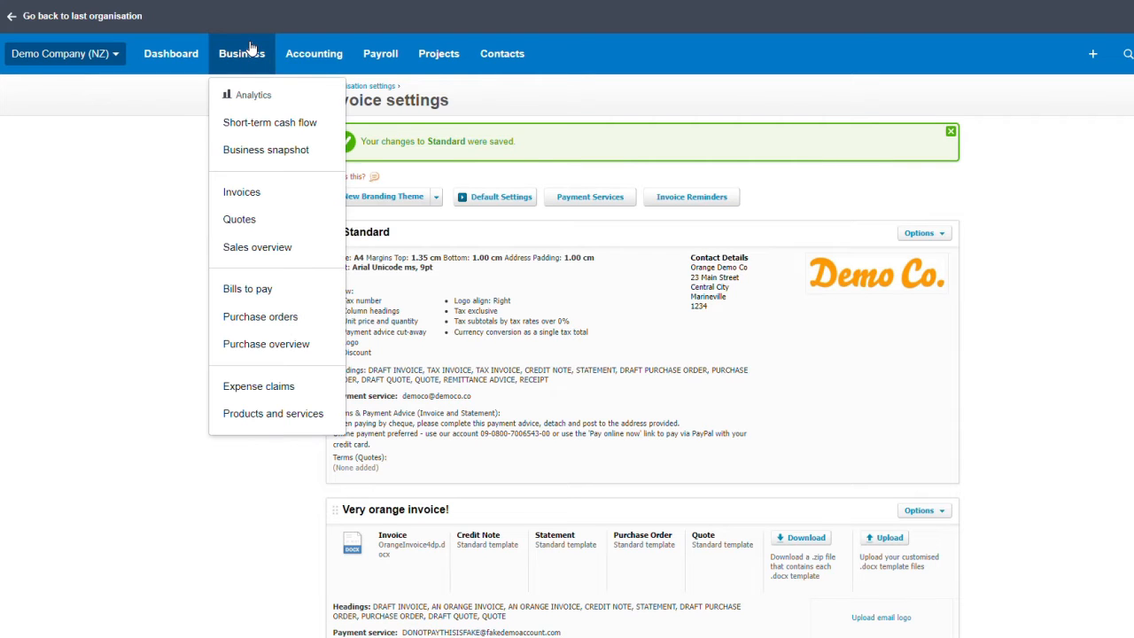
{"action": "left_click", "coordinate": [250, 190]}
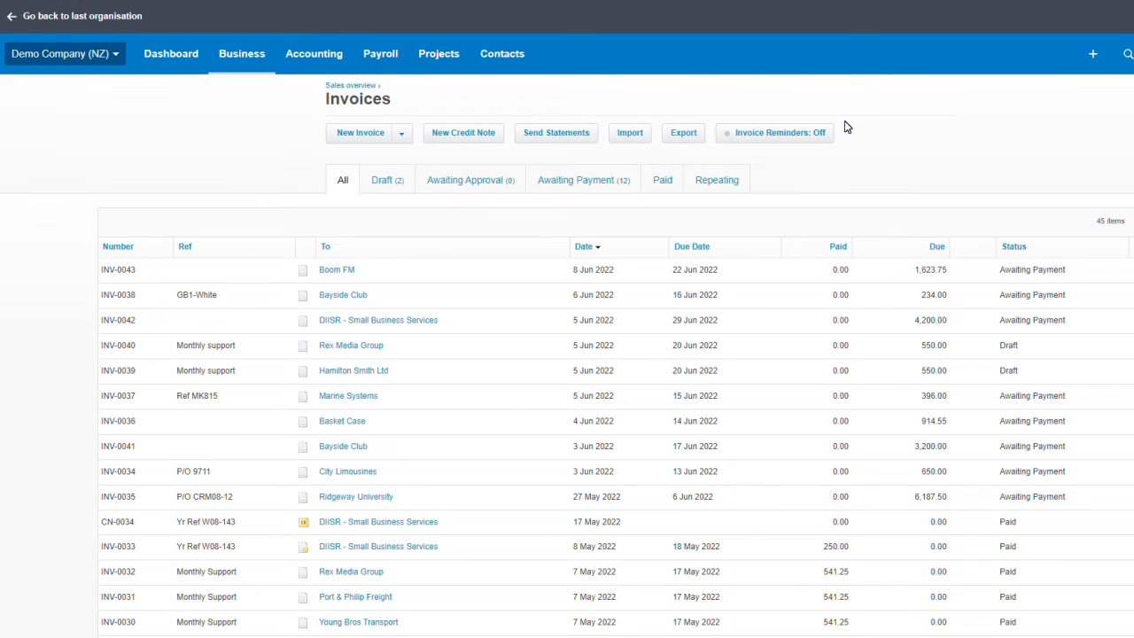
{"action": "left_click", "coordinate": [780, 138]}
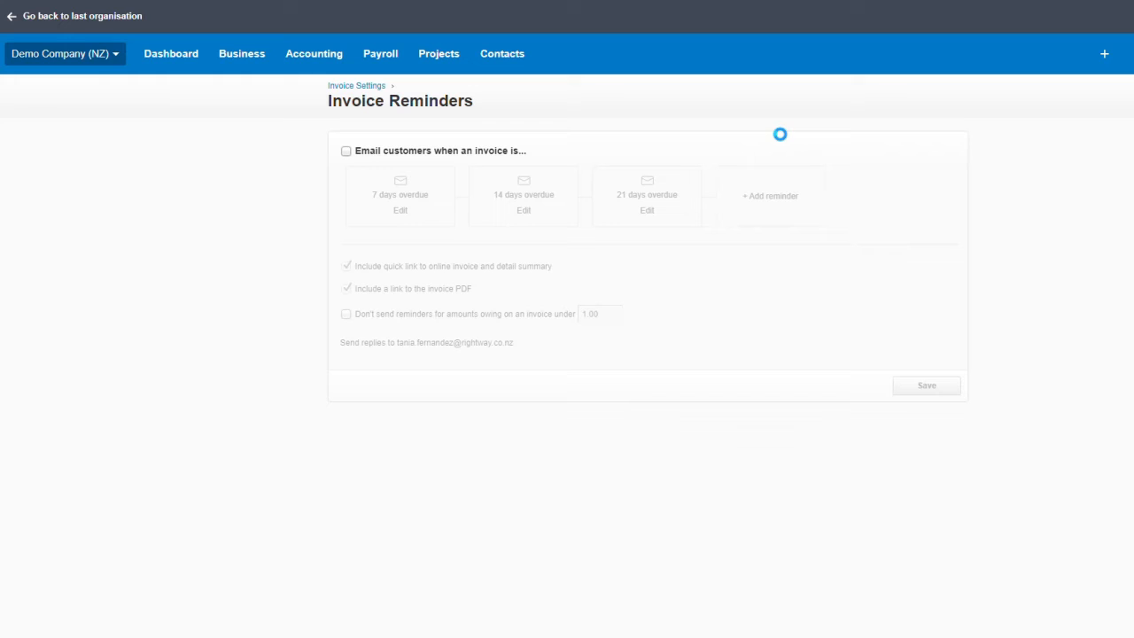
{"action": "left_click", "coordinate": [346, 152]}
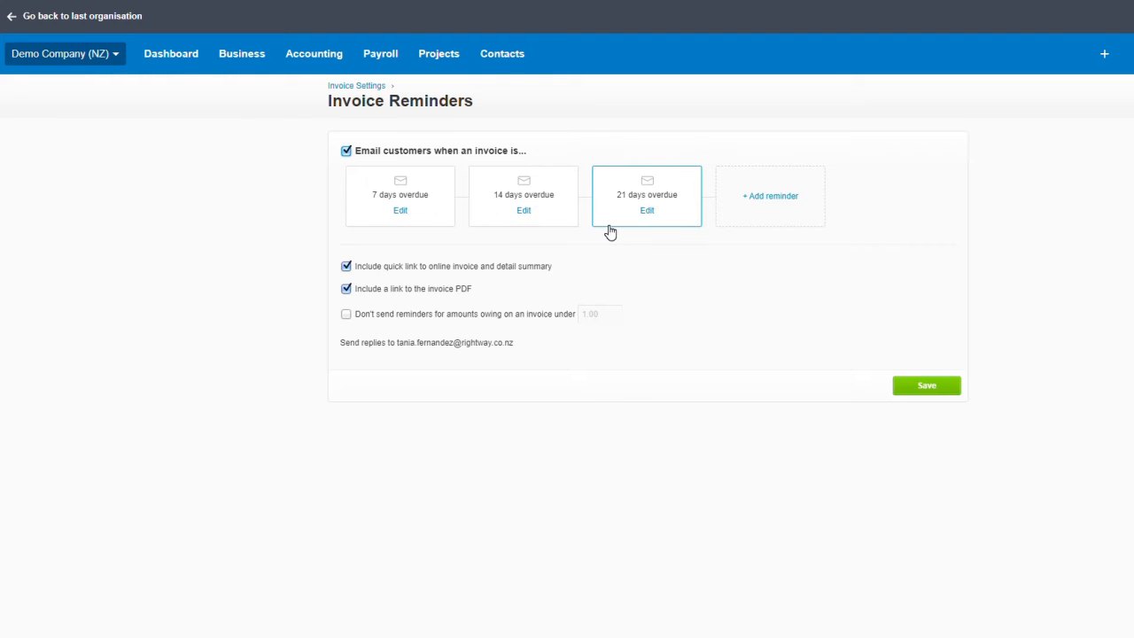
{"action": "left_click", "coordinate": [401, 212]}
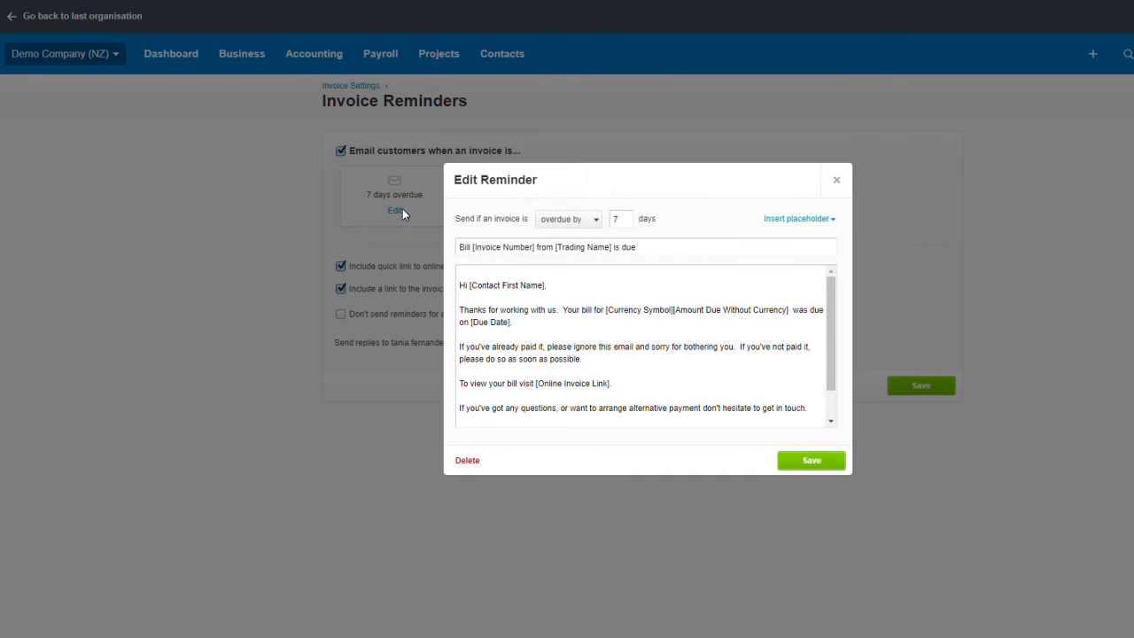
Step: Try the 'due in' timing, restore 'overdue by' 7 days, and save the reminder
{"action": "left_click", "coordinate": [584, 227]}
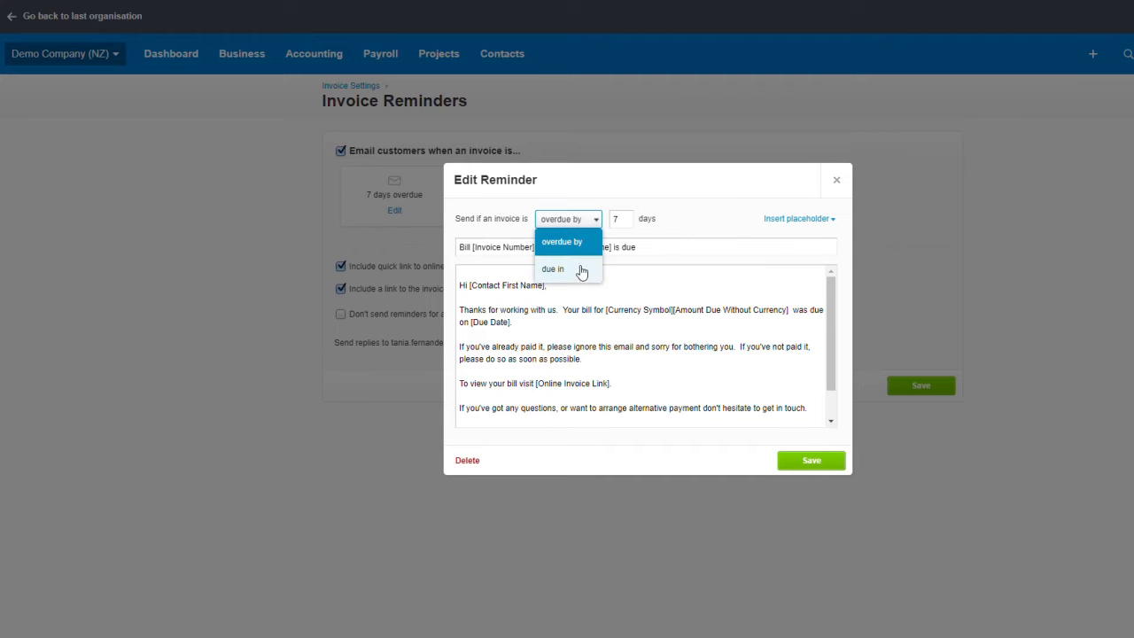
{"action": "left_click", "coordinate": [576, 270]}
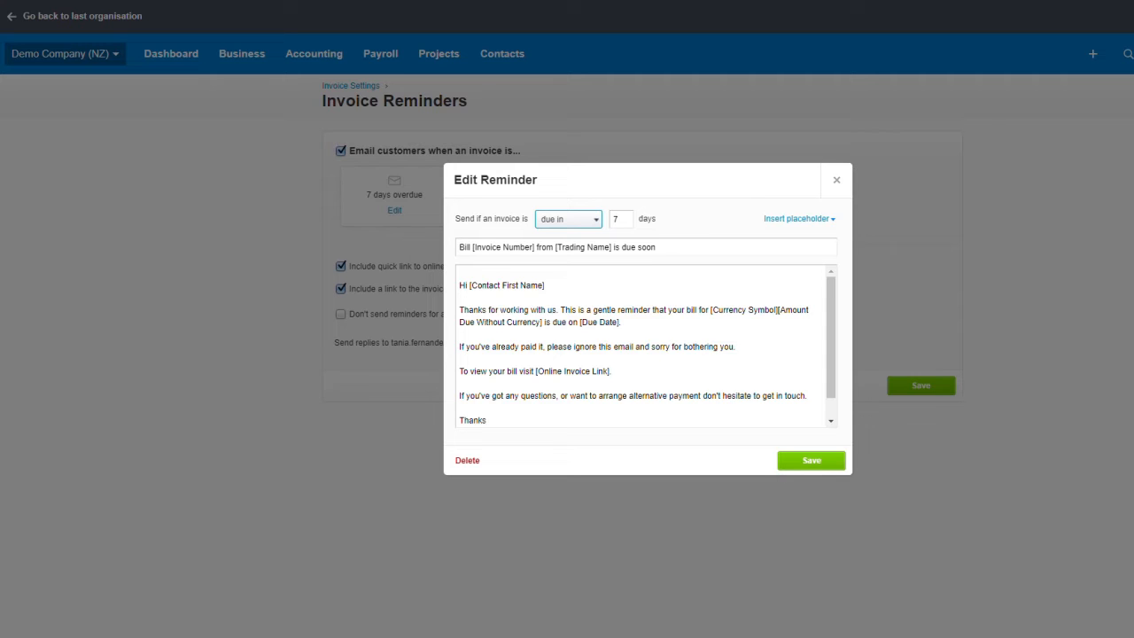
{"action": "scroll", "coordinate": [646, 346], "scroll_direction": "down", "scroll_amount": 1}
{"action": "scroll", "coordinate": [646, 346], "scroll_direction": "up", "scroll_amount": 1}
{"action": "left_click", "coordinate": [592, 220]}
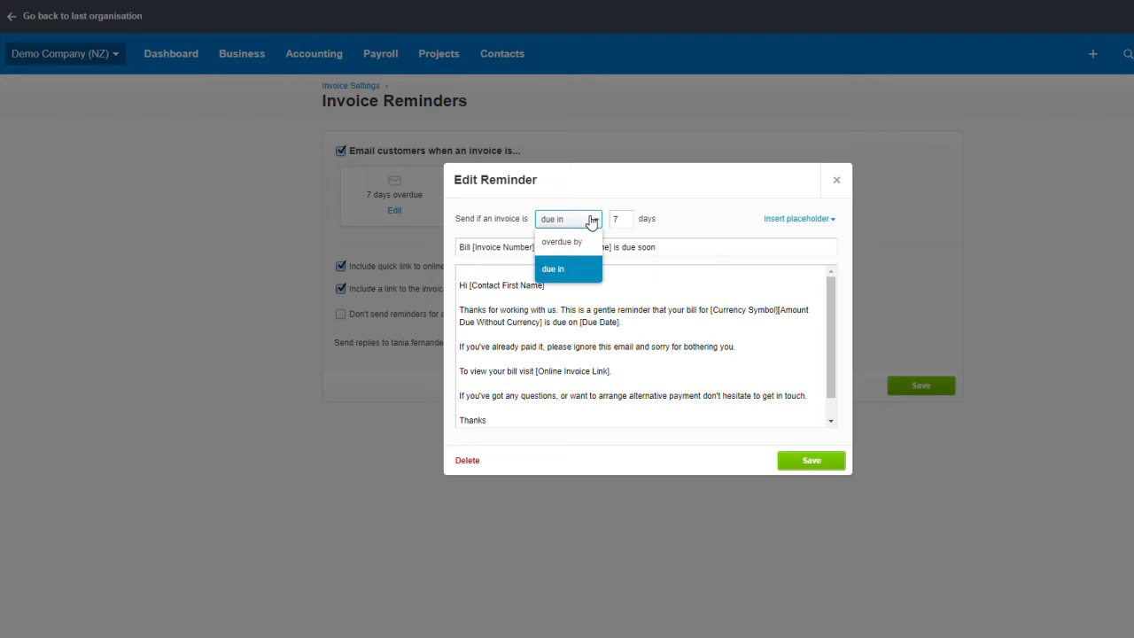
{"action": "left_click", "coordinate": [574, 251]}
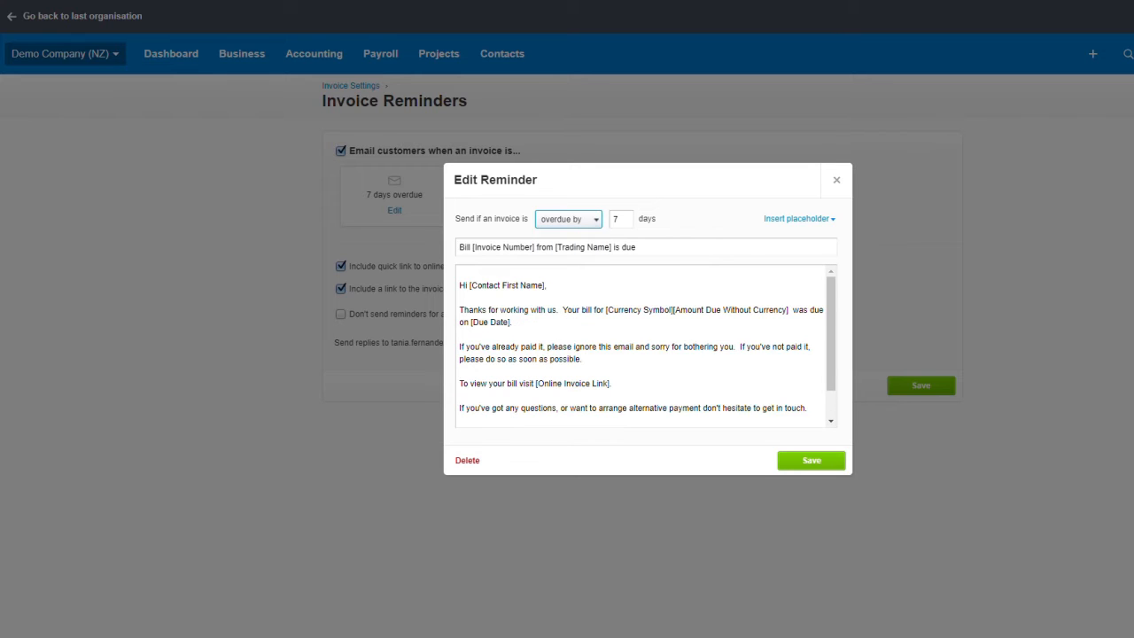
{"action": "left_click", "coordinate": [803, 459]}
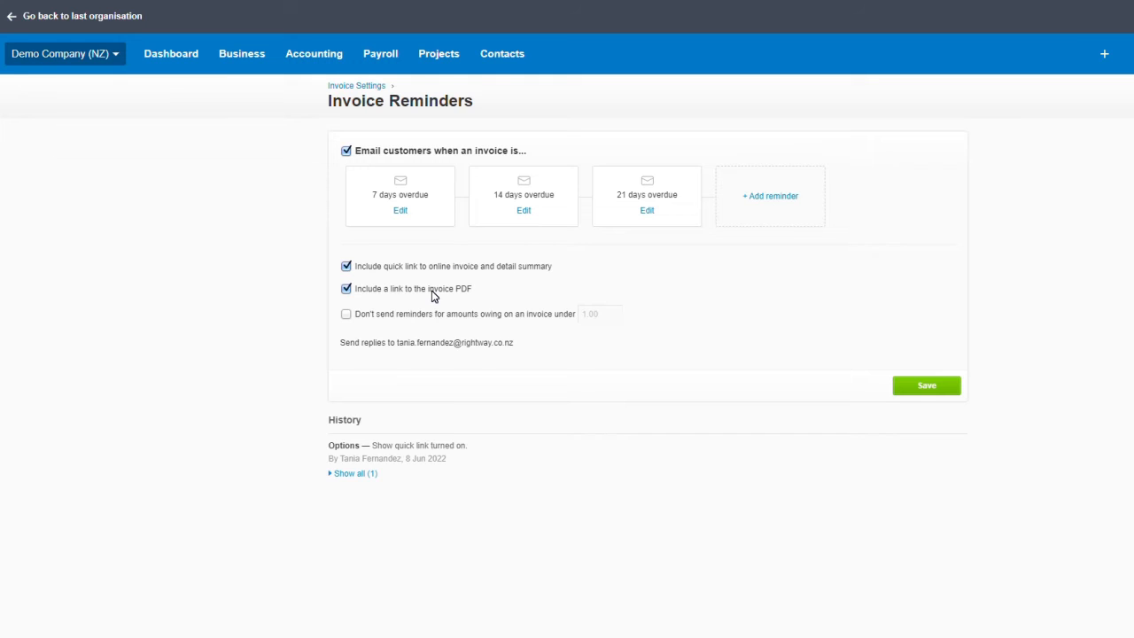
Step: Leave the small-amounts skip option unticked and save invoice reminders as turned on
{"action": "left_click", "coordinate": [347, 317]}
{"action": "left_click", "coordinate": [351, 314]}
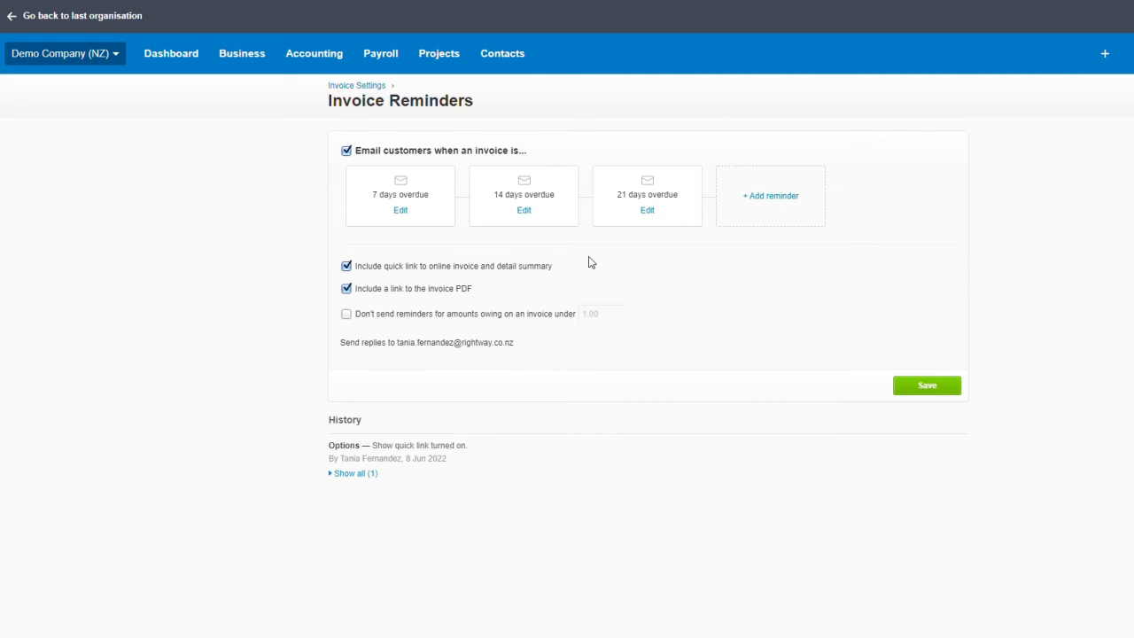
{"action": "left_click", "coordinate": [924, 385]}
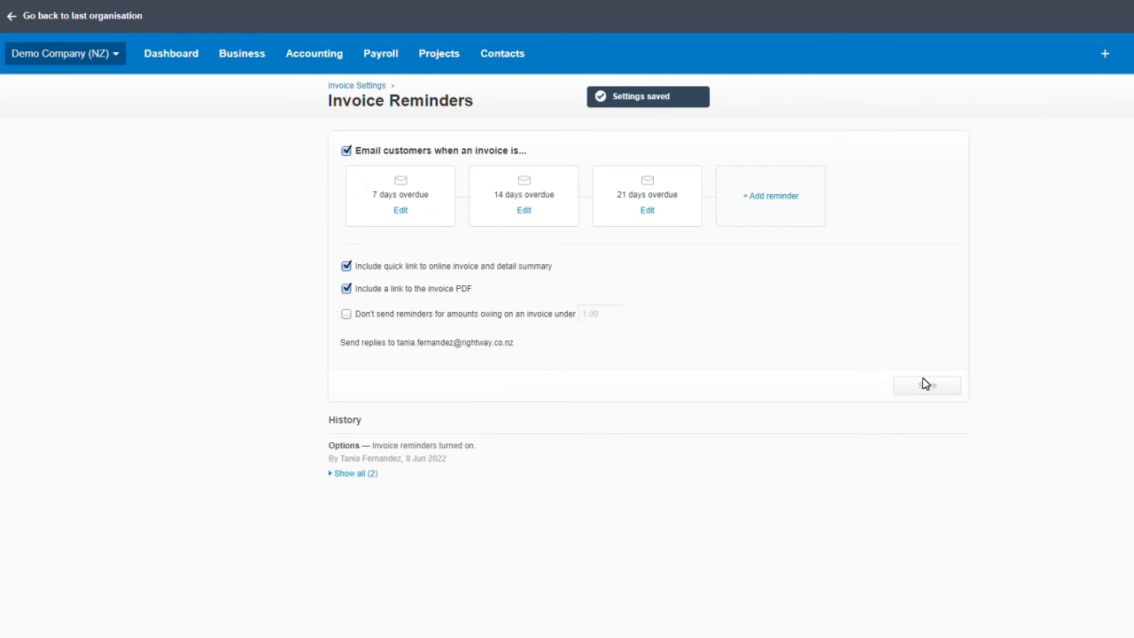
{"action": "left_click", "coordinate": [261, 68]}
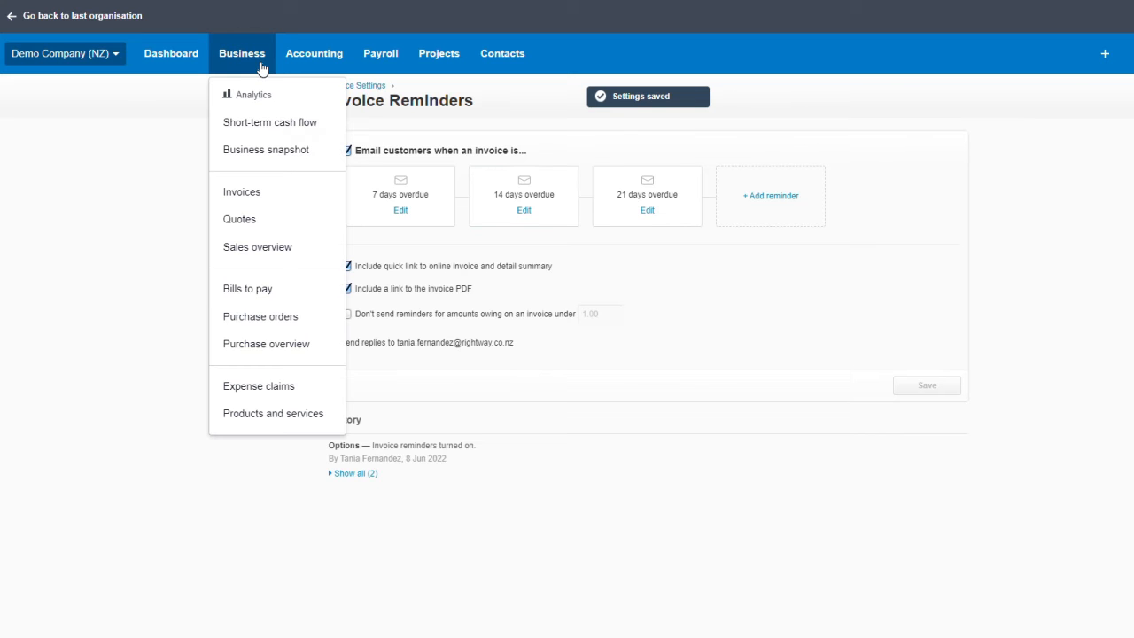
Step: Open approved purchase order PO-0008 for Truxton Property Management from the Approved purchase orders
{"action": "left_click", "coordinate": [255, 317]}
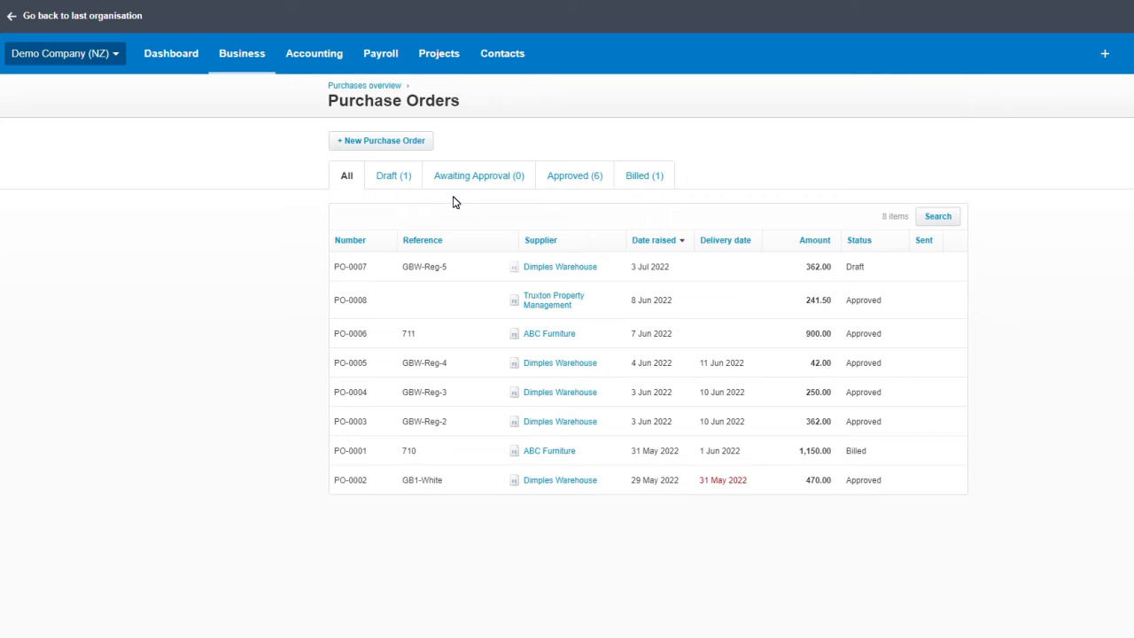
{"action": "left_click", "coordinate": [386, 176]}
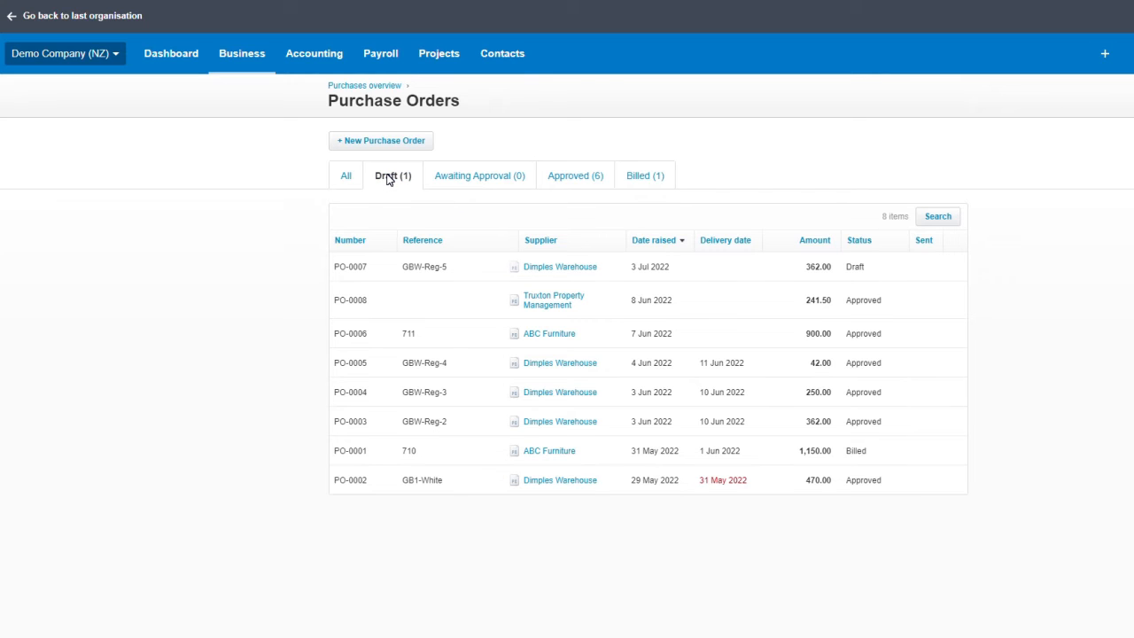
{"action": "left_click", "coordinate": [597, 177]}
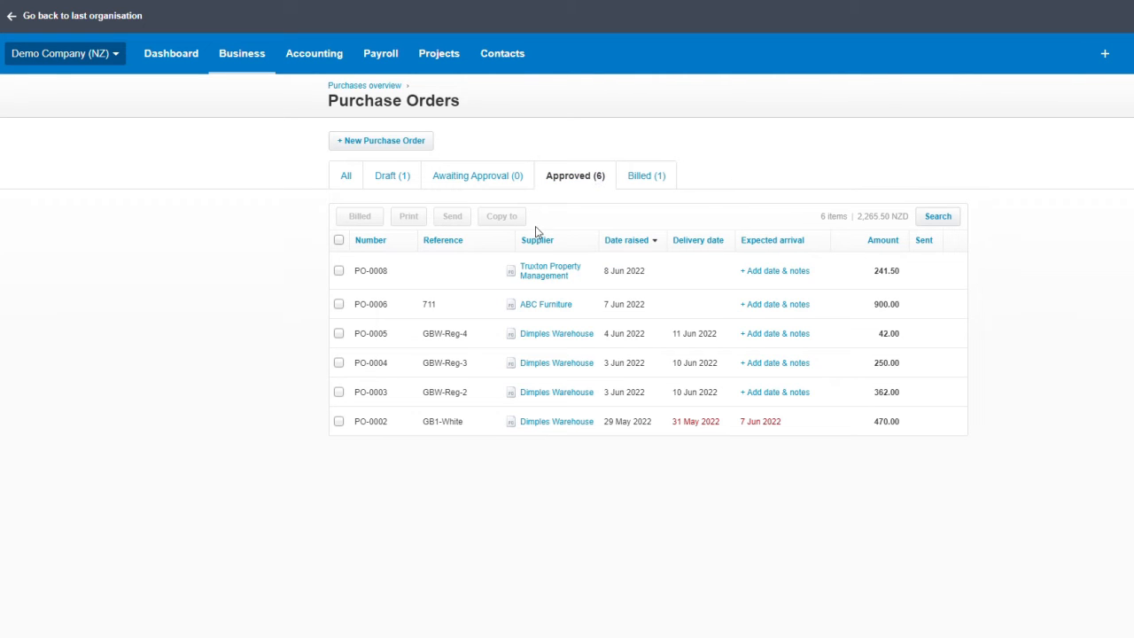
{"action": "left_click", "coordinate": [532, 276]}
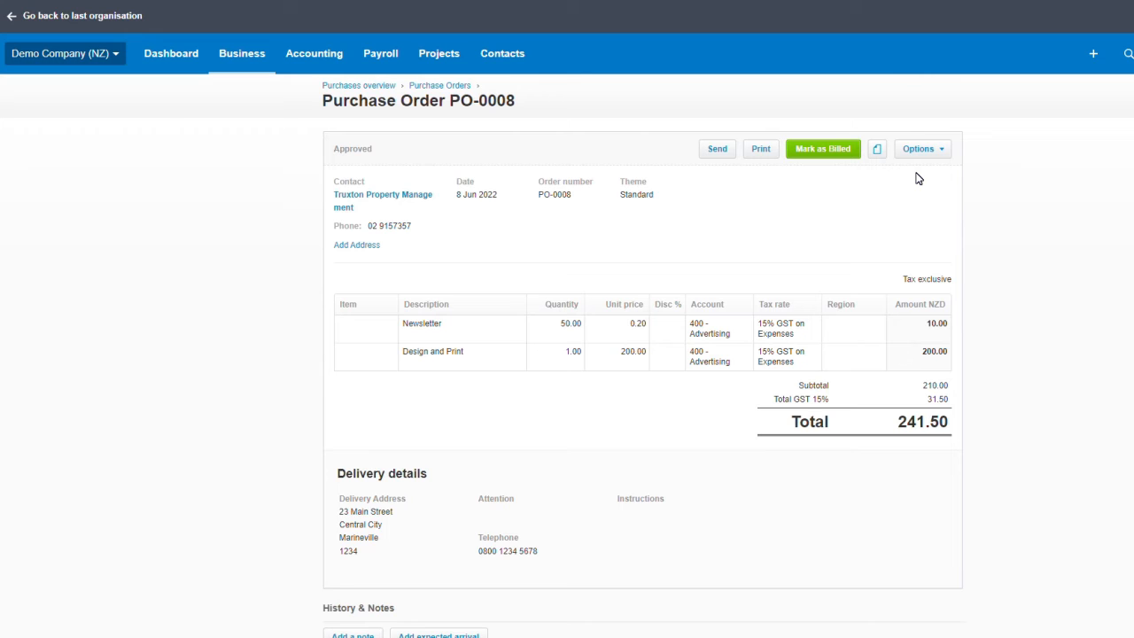
Step: Copy PO-0008's contents into a new draft invoice
{"action": "left_click", "coordinate": [943, 149]}
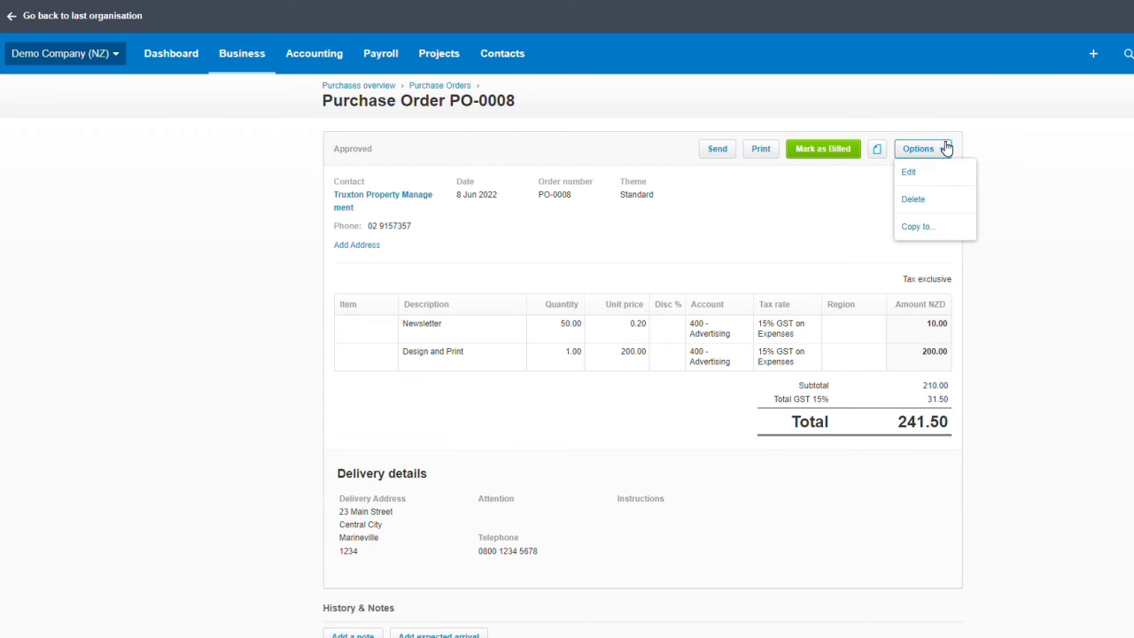
{"action": "left_click", "coordinate": [926, 227]}
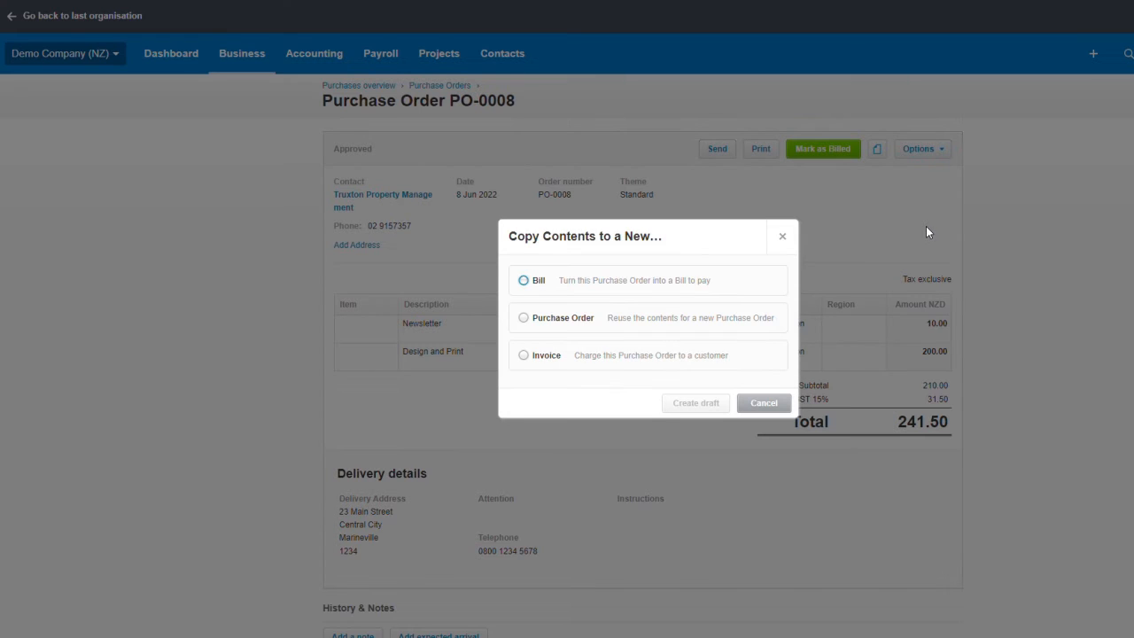
{"action": "left_click", "coordinate": [524, 358]}
{"action": "left_click", "coordinate": [692, 402]}
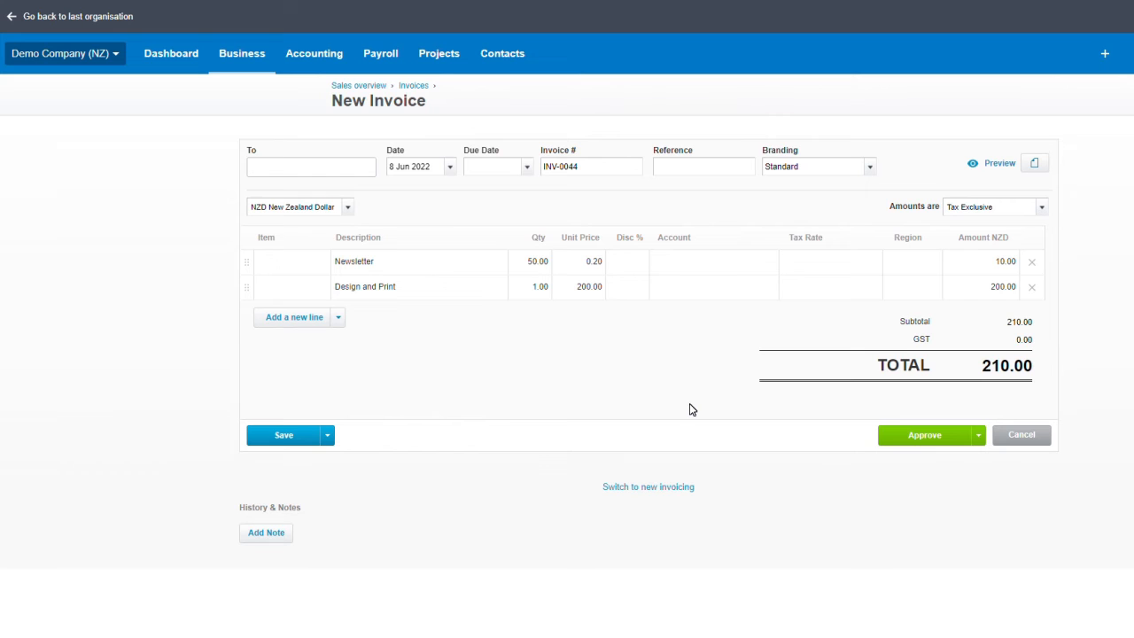
Step: Set both the Newsletter and Design and Print lines' account to 400 - Advertising
{"action": "left_click", "coordinate": [693, 270]}
{"action": "type", "text": "adver"}
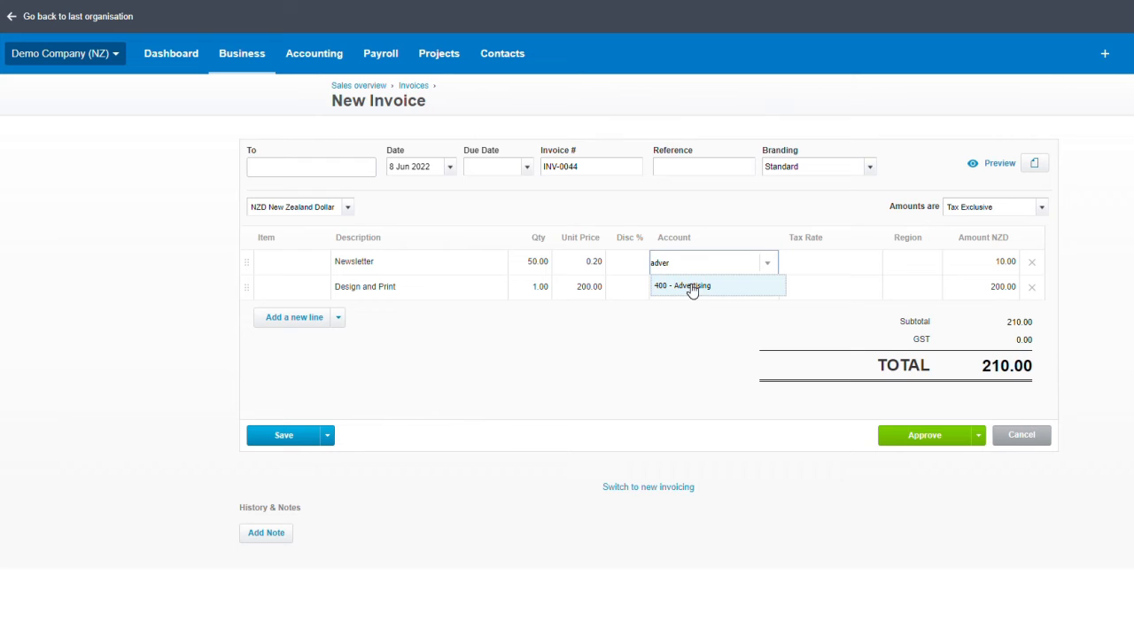
{"action": "left_click", "coordinate": [693, 285]}
{"action": "left_click", "coordinate": [691, 286]}
{"action": "type", "text": "400"}
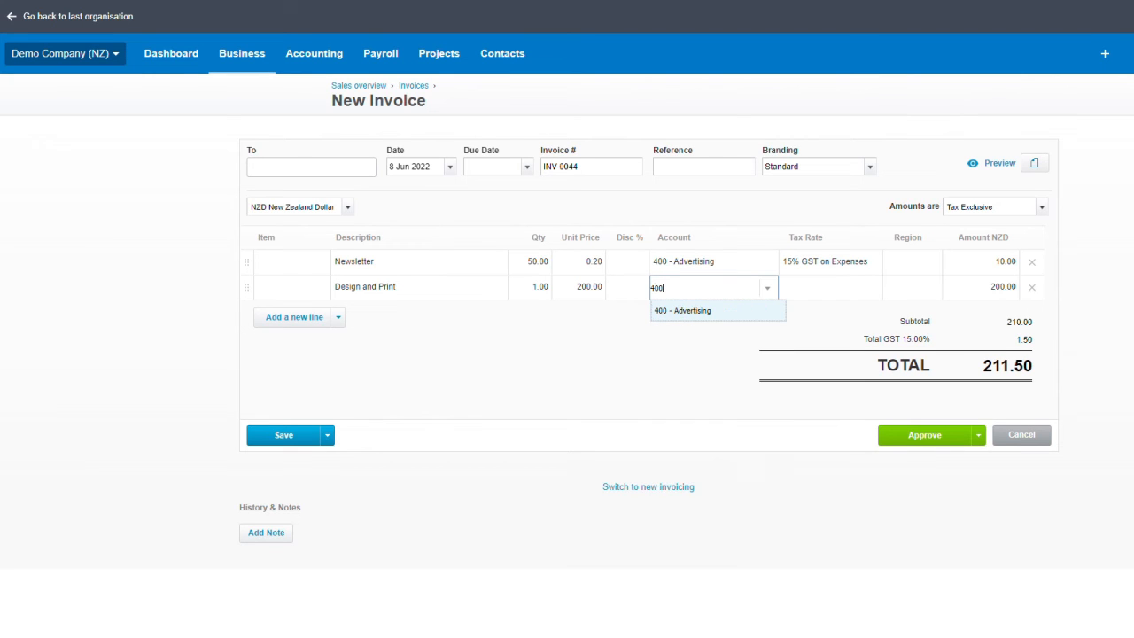
{"action": "left_click", "coordinate": [689, 311]}
Step: Address the invoice to Truxton Property Management
{"action": "left_click", "coordinate": [277, 165]}
{"action": "type", "text": "p"}
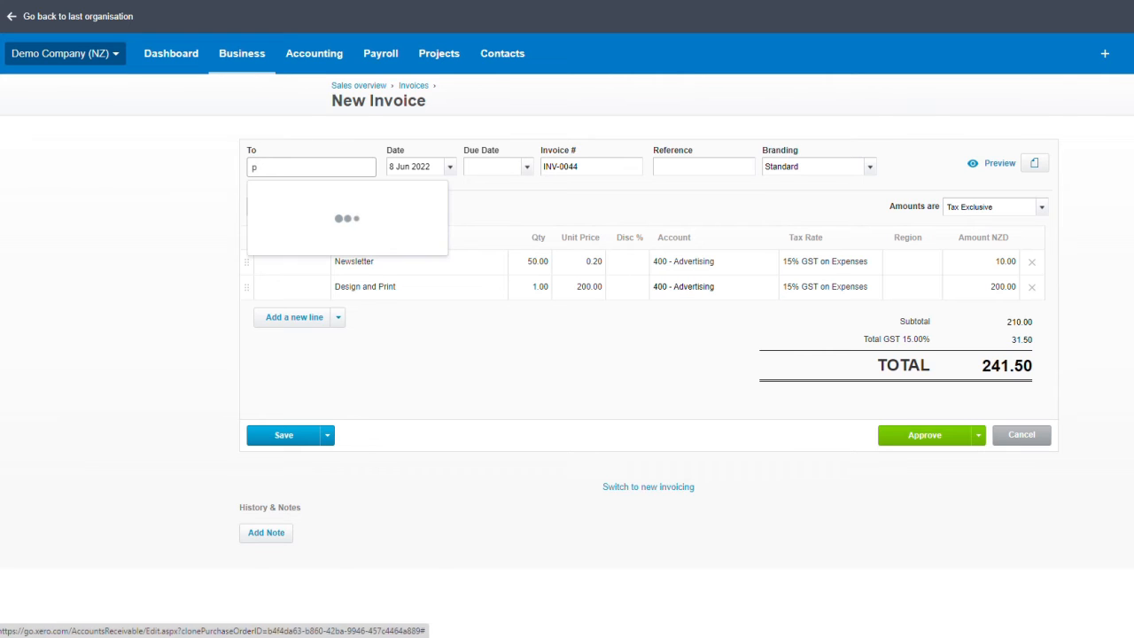
{"action": "left_click", "coordinate": [274, 170]}
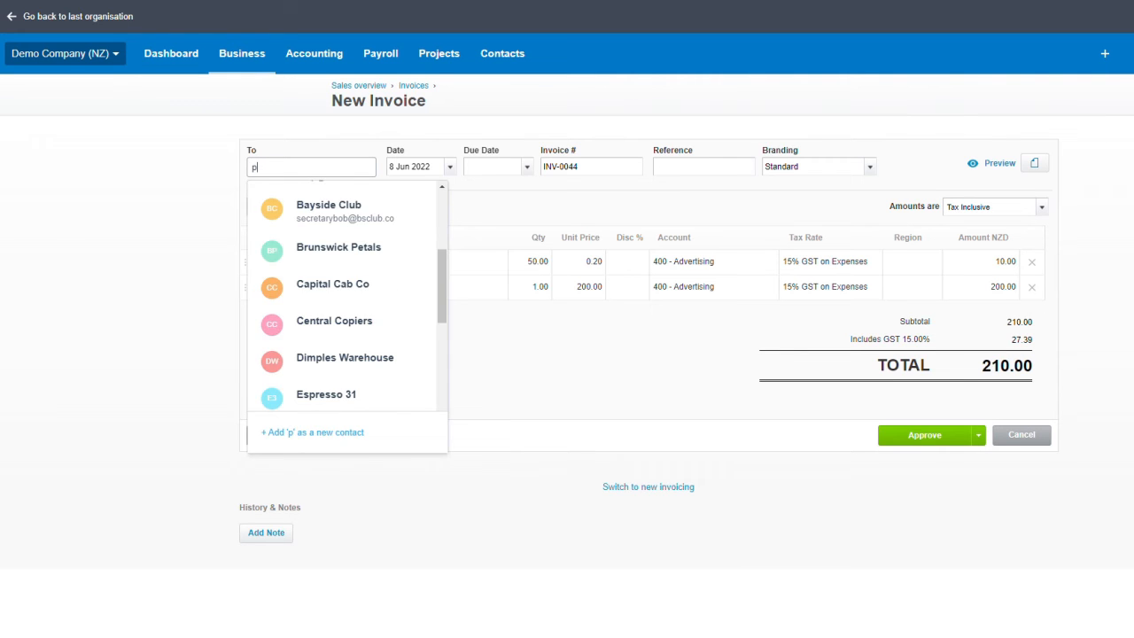
{"action": "type", "text": "rop"}
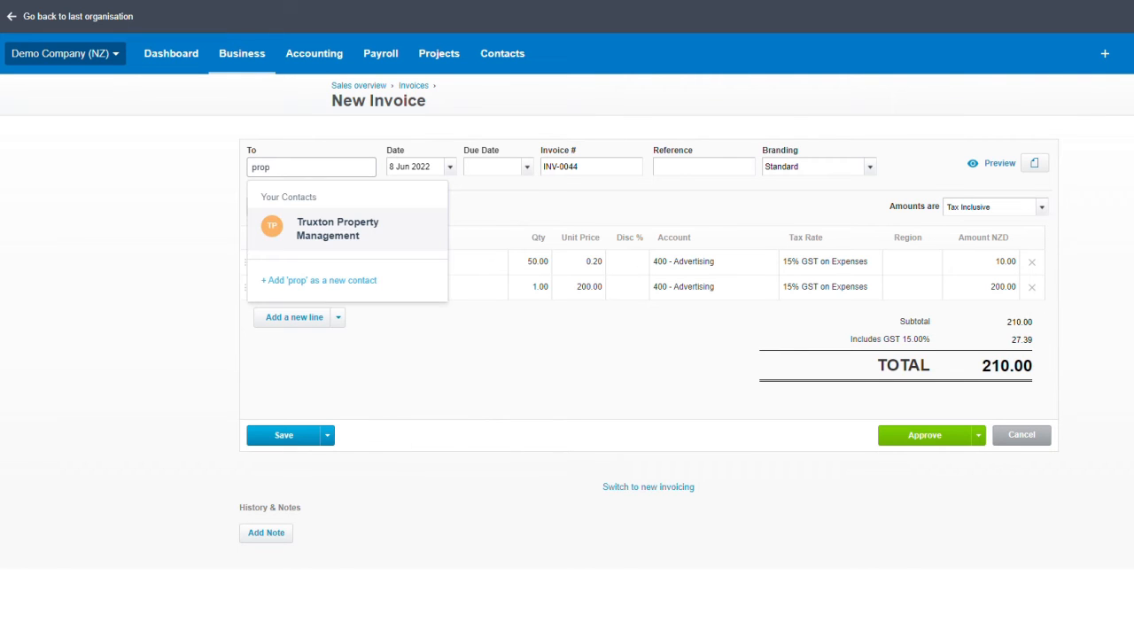
{"action": "left_click", "coordinate": [292, 229]}
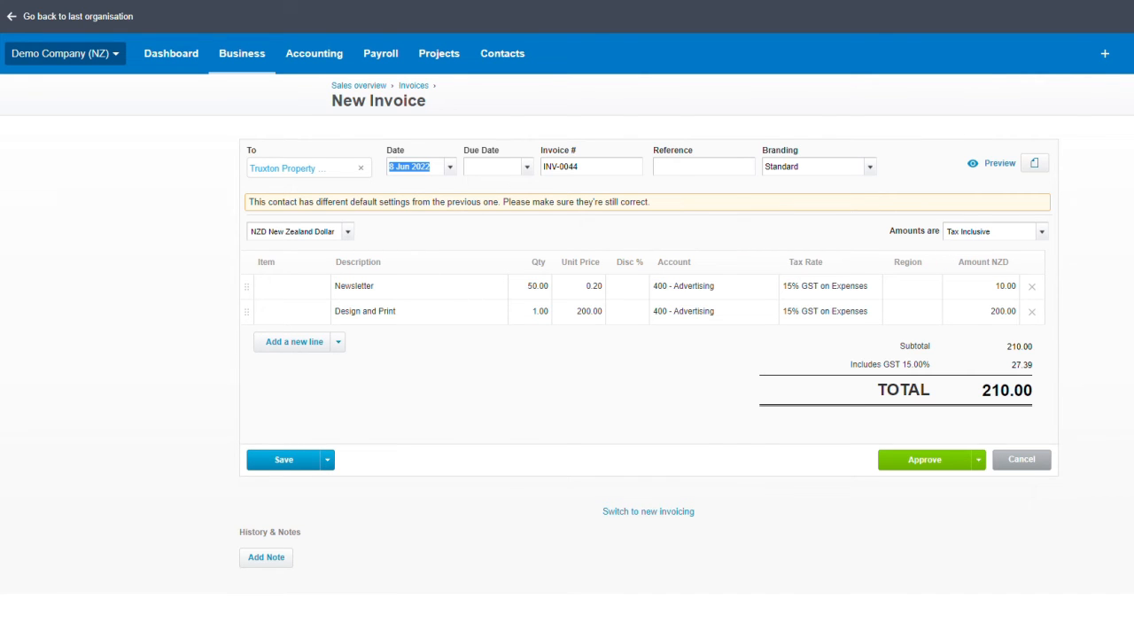
Step: Set the invoice due date to 20 Jul 2022
{"action": "left_click", "coordinate": [525, 168]}
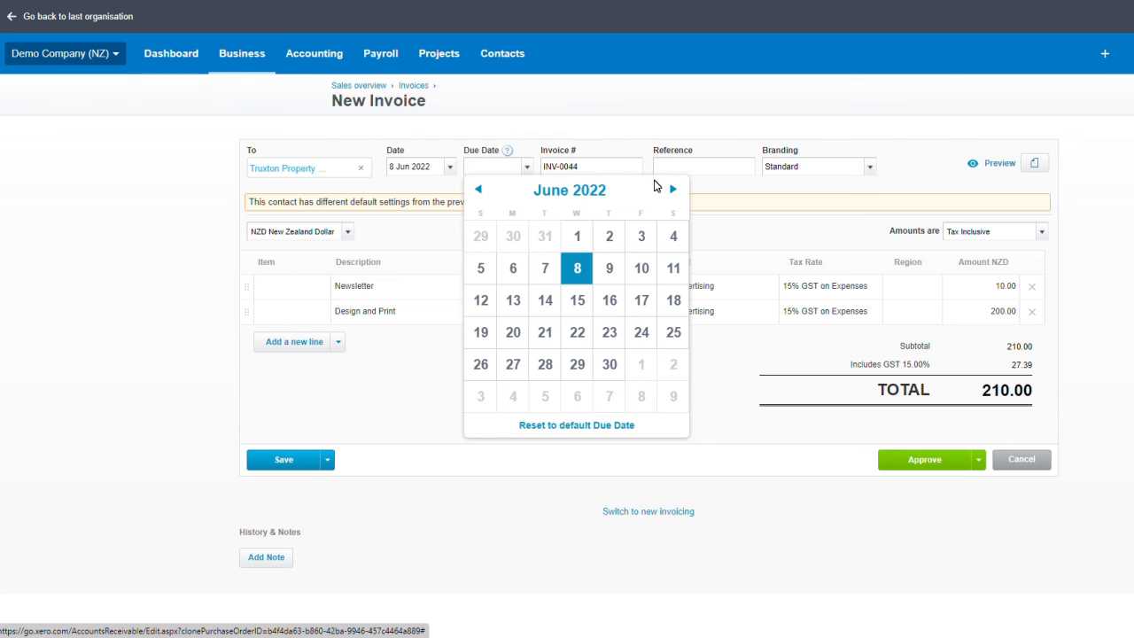
{"action": "left_click", "coordinate": [671, 188]}
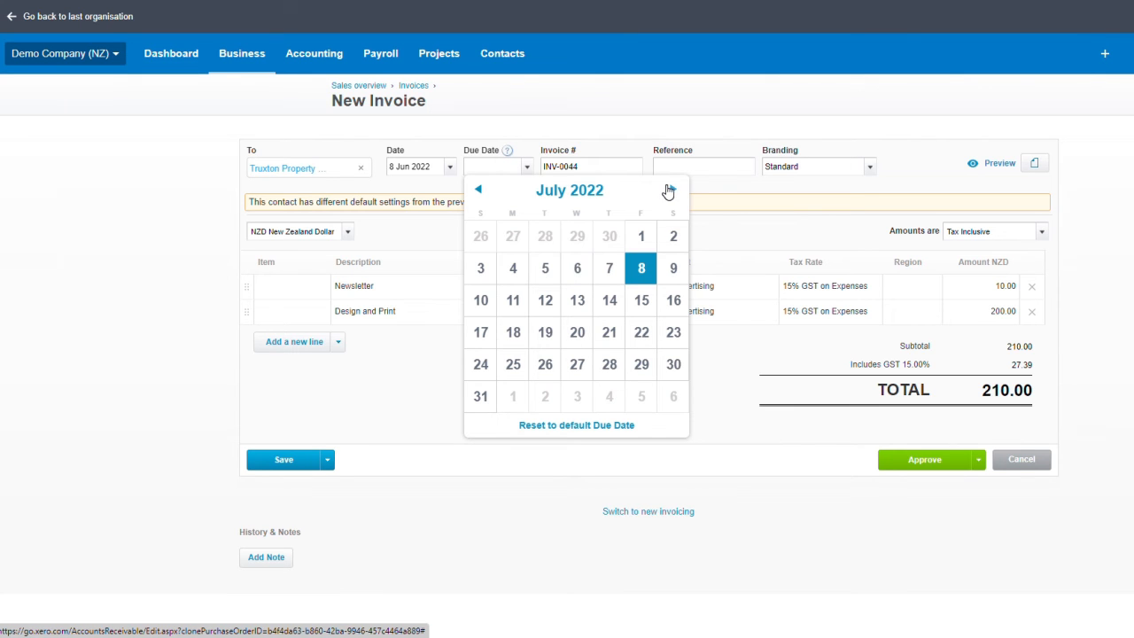
{"action": "left_click", "coordinate": [570, 332]}
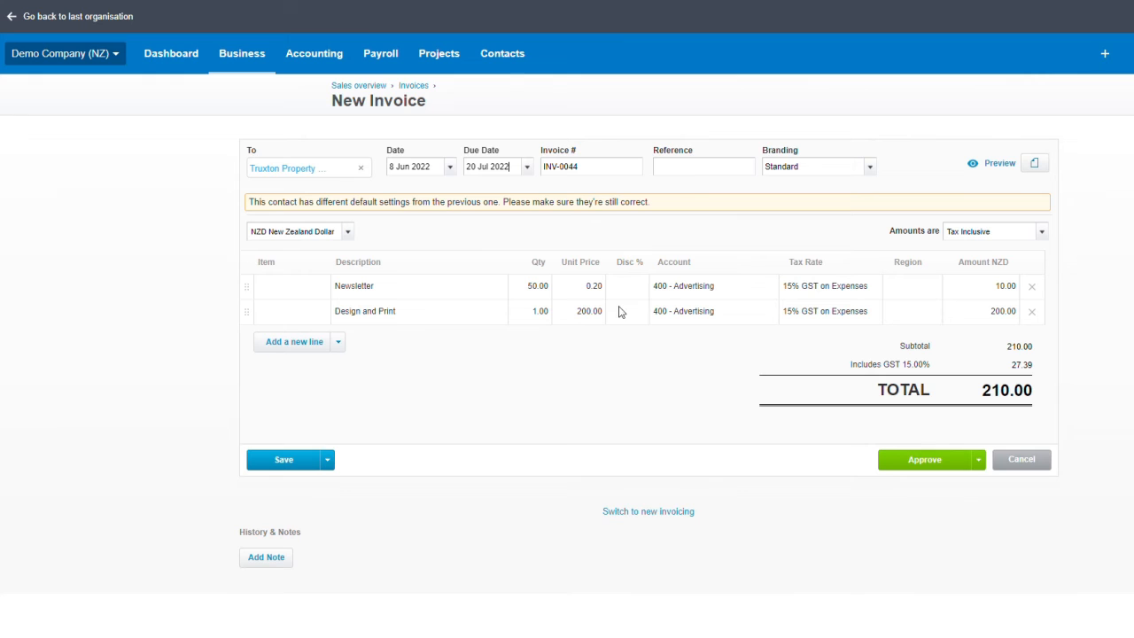
Step: Approve INV-0044 and check its preview showing NZD 210.00 due 20 Jul 2022
{"action": "left_click", "coordinate": [904, 458]}
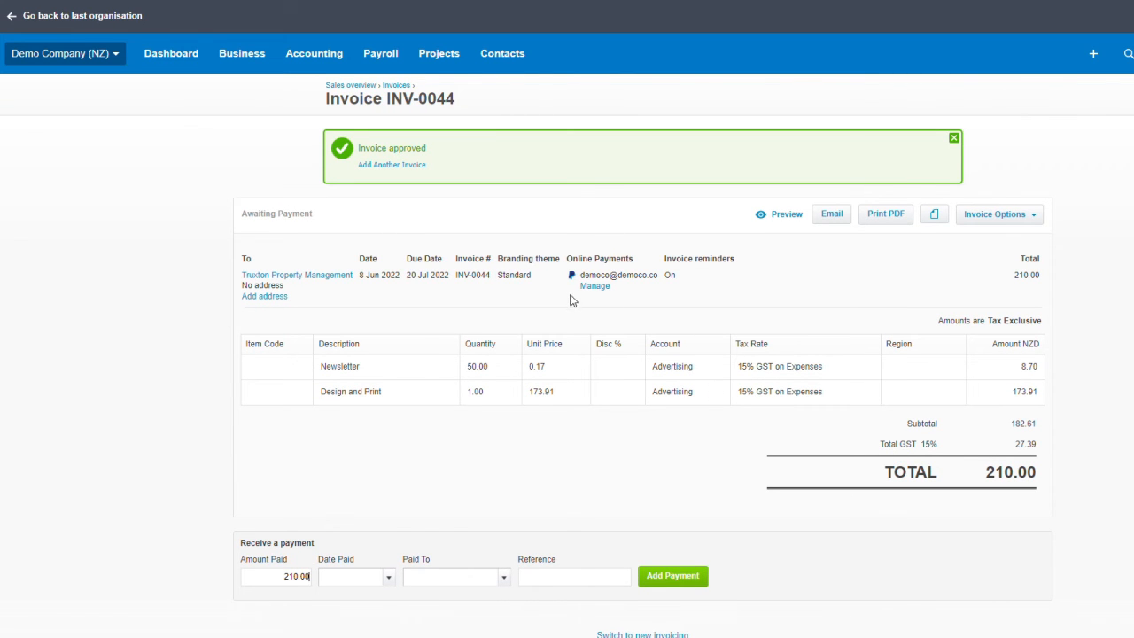
{"action": "left_click", "coordinate": [778, 219]}
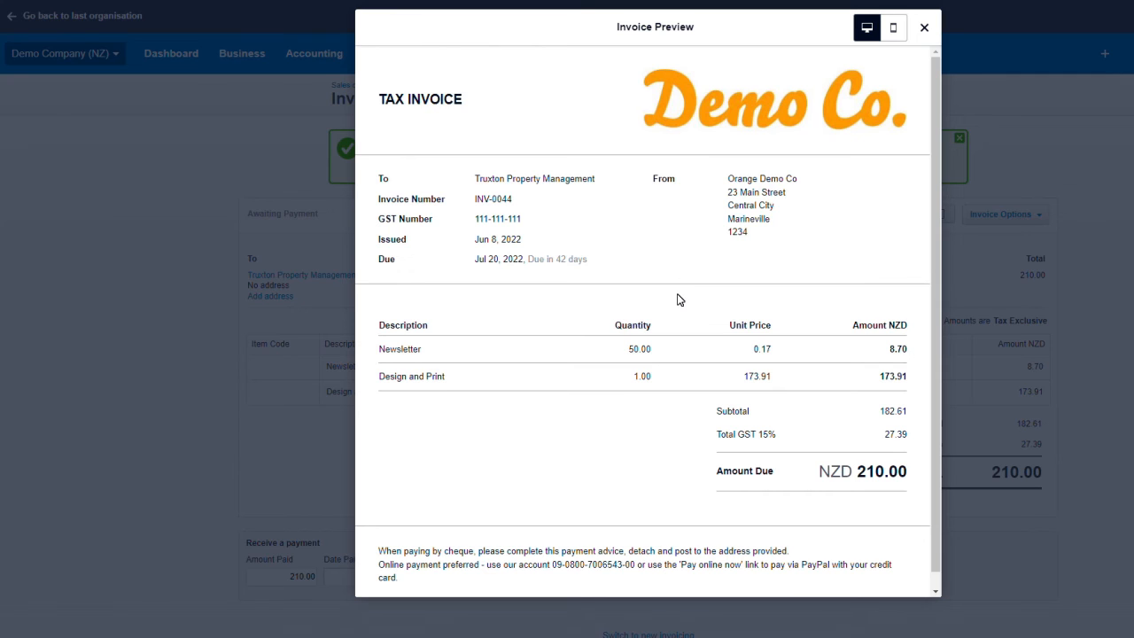
{"action": "scroll", "coordinate": [606, 328], "scroll_direction": "down", "scroll_amount": 1}
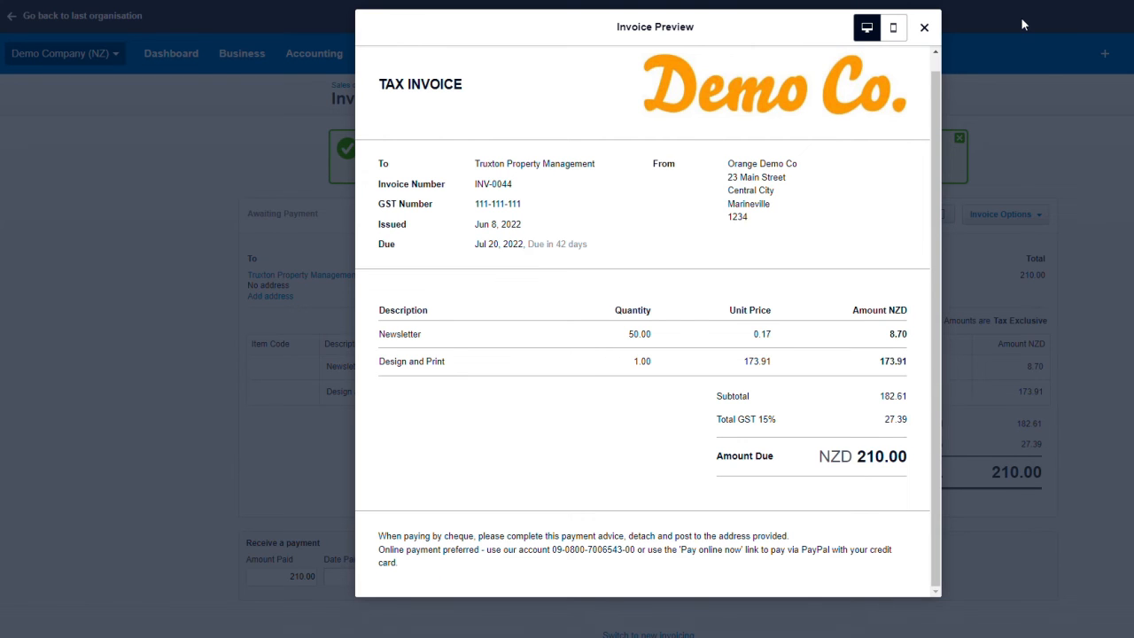
{"action": "left_click", "coordinate": [924, 26]}
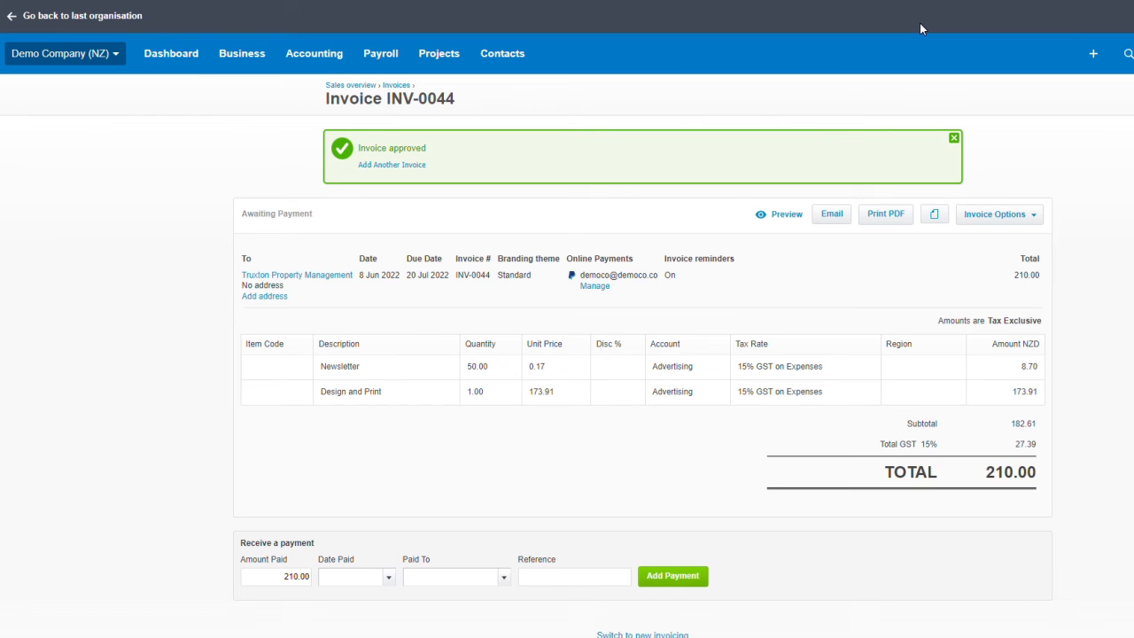
Step: Show the invoices awaiting payment in Business > Invoices
{"action": "left_click", "coordinate": [240, 69]}
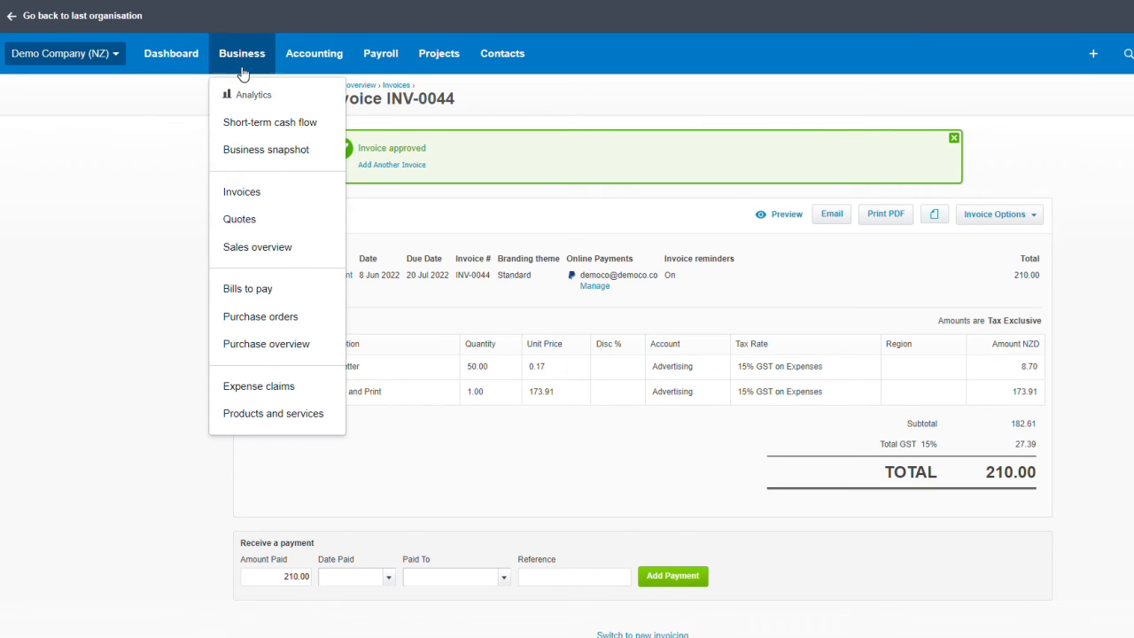
{"action": "left_click", "coordinate": [238, 193]}
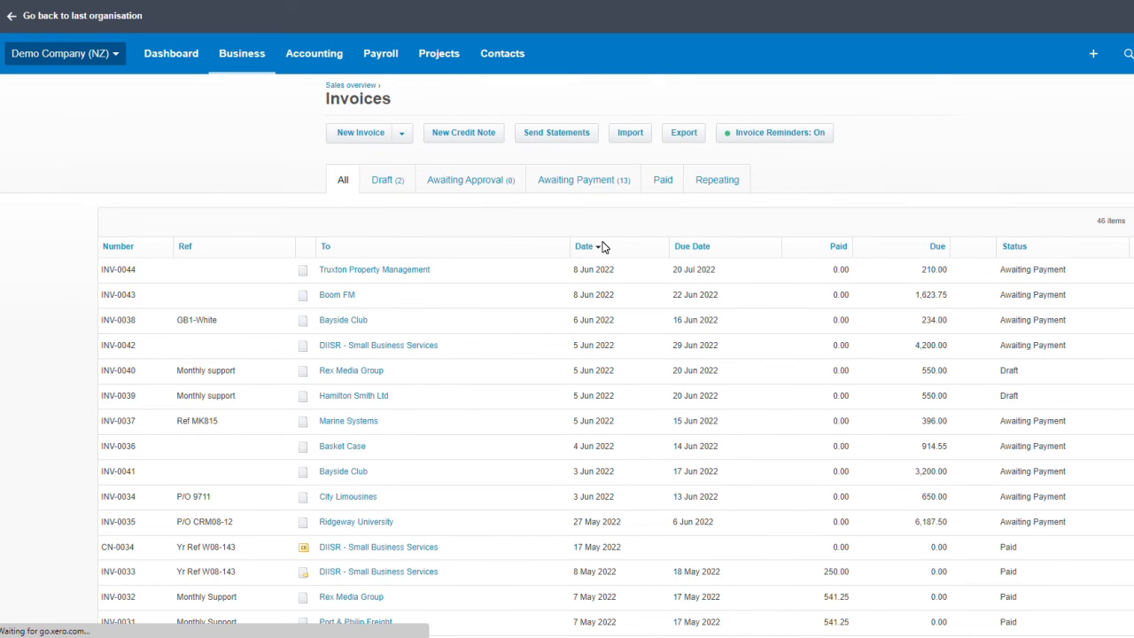
{"action": "left_click", "coordinate": [590, 187]}
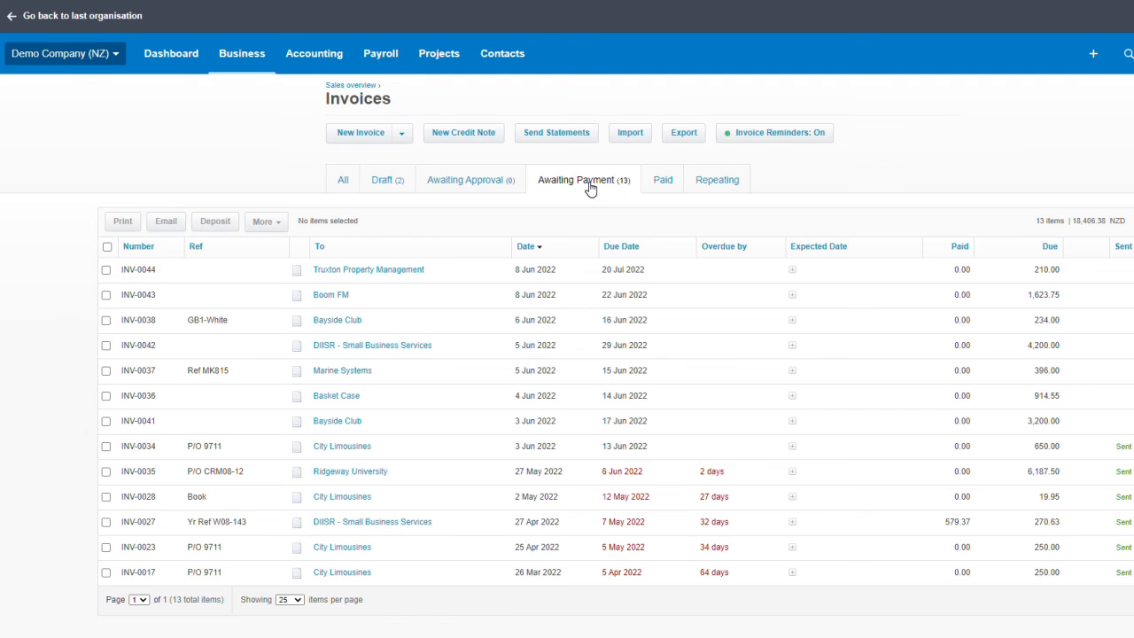
Step: Select INV-0044, INV-0043 and INV-0038 and start emailing them together
{"action": "left_click", "coordinate": [107, 247]}
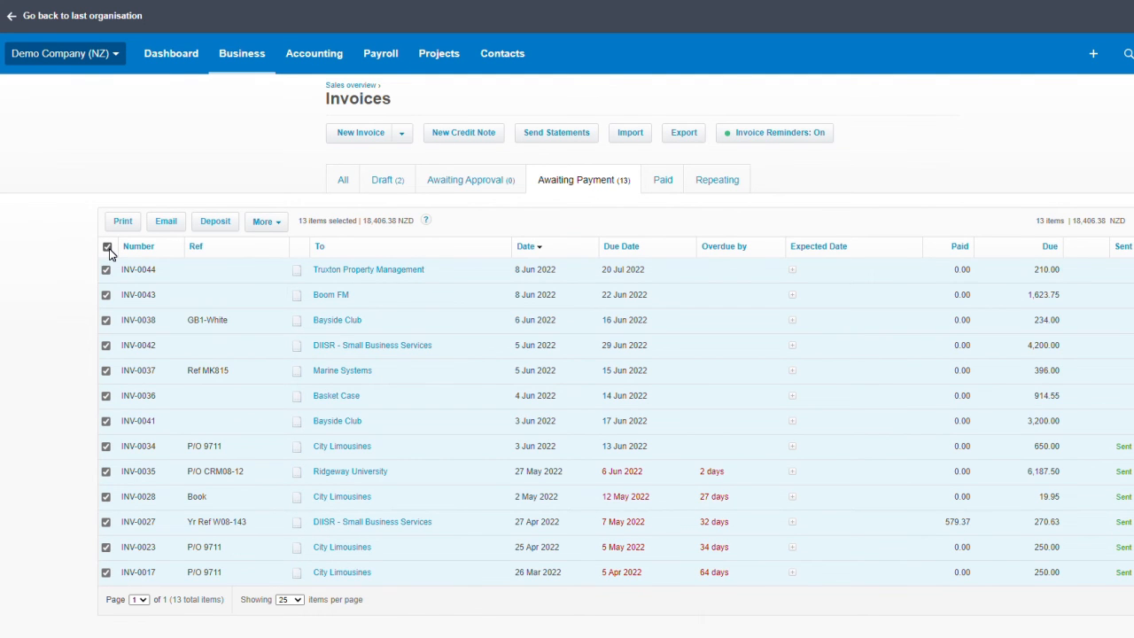
{"action": "left_click", "coordinate": [108, 248]}
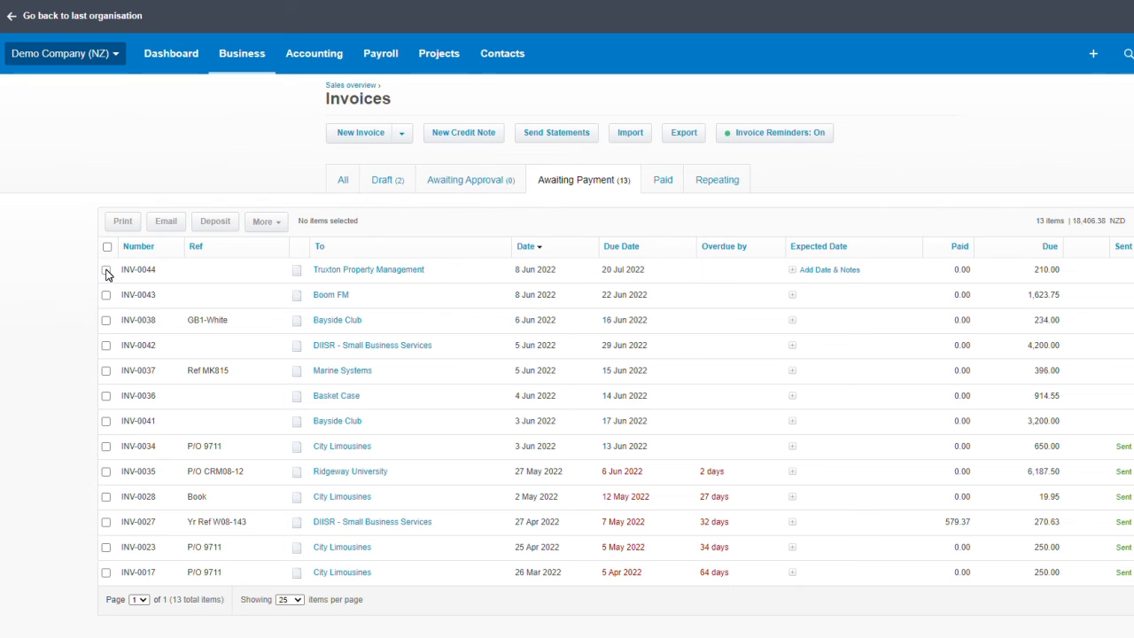
{"action": "left_click", "coordinate": [106, 270]}
{"action": "left_click", "coordinate": [106, 295]}
{"action": "left_click", "coordinate": [106, 321]}
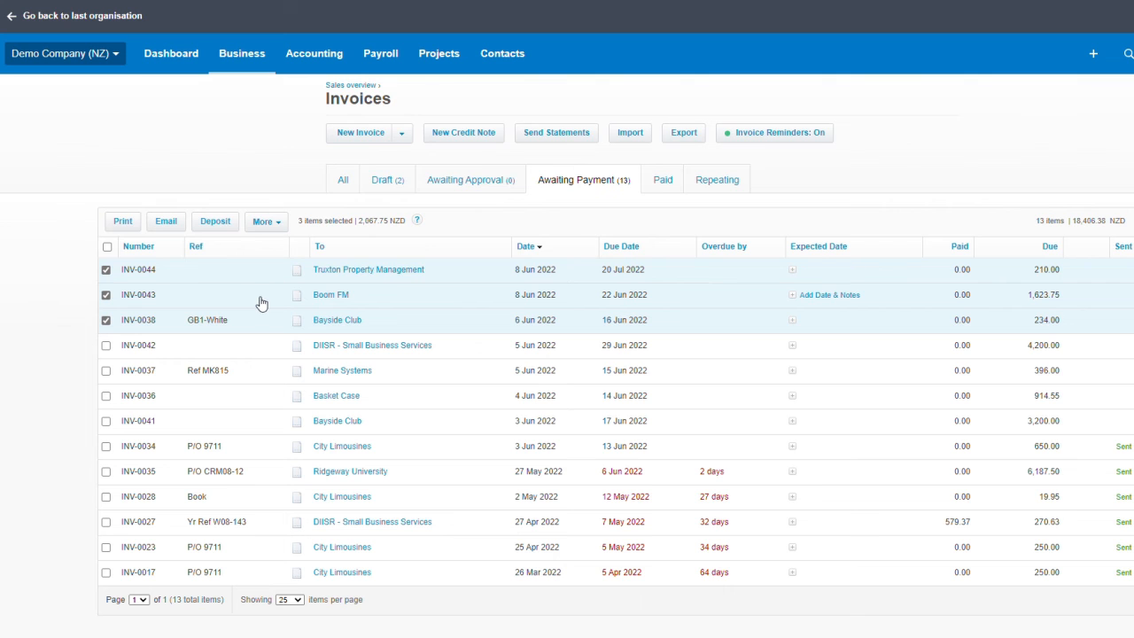
{"action": "left_click", "coordinate": [162, 222]}
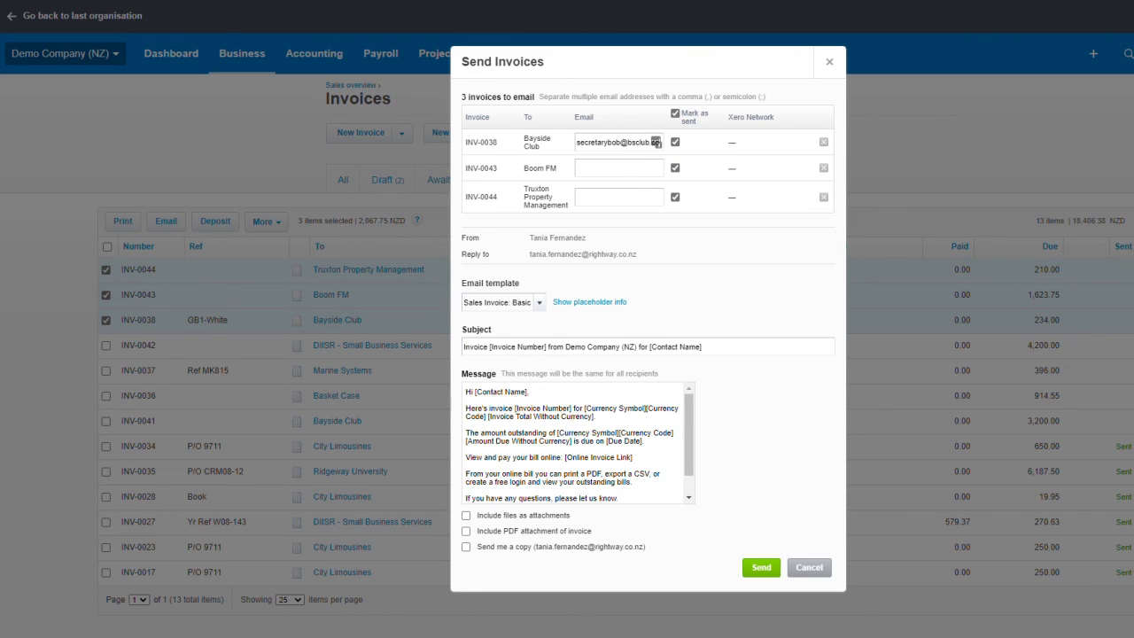
Step: Tick Include files as attachments and Include PDF attachment, then cancel the email form without sending
{"action": "scroll", "coordinate": [576, 443], "scroll_direction": "down", "scroll_amount": 3}
{"action": "scroll", "coordinate": [576, 443], "scroll_direction": "up", "scroll_amount": 3}
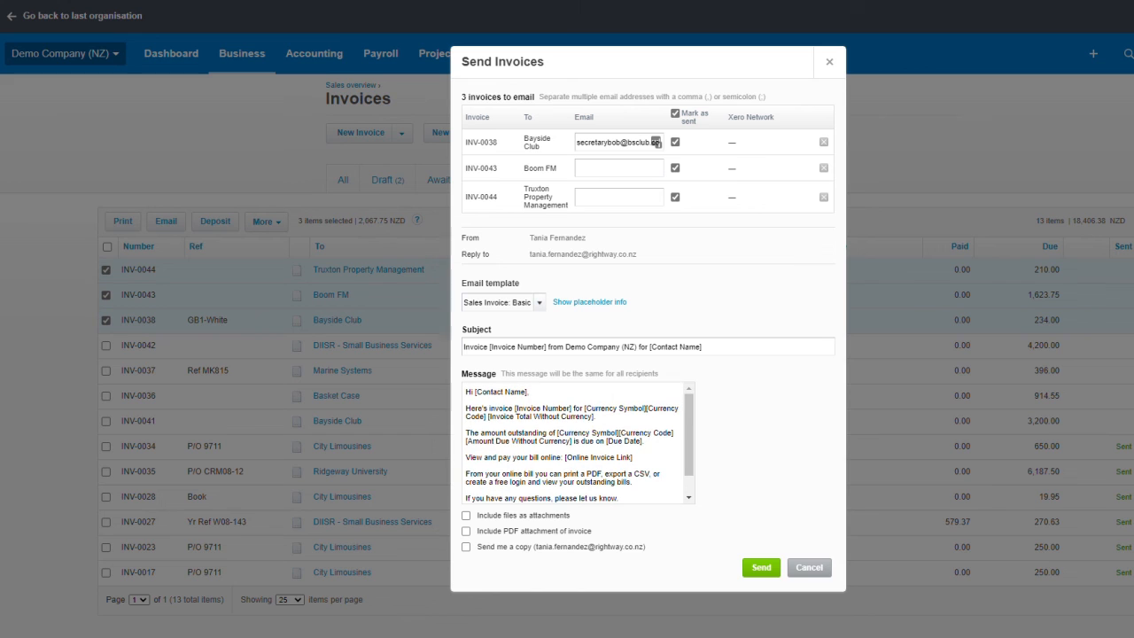
{"action": "left_click", "coordinate": [466, 515]}
{"action": "left_click", "coordinate": [466, 531]}
{"action": "left_click", "coordinate": [809, 567]}
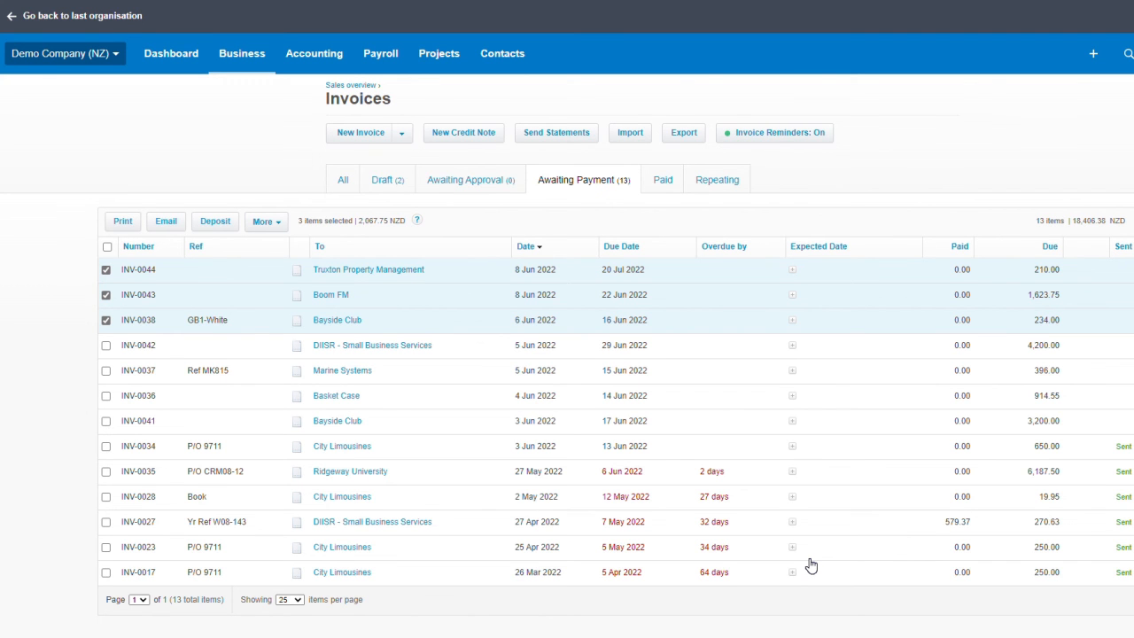
Step: Show Activity statements on the Statements page with end date 30 Jun 2022 and refresh the list
{"action": "left_click", "coordinate": [579, 138]}
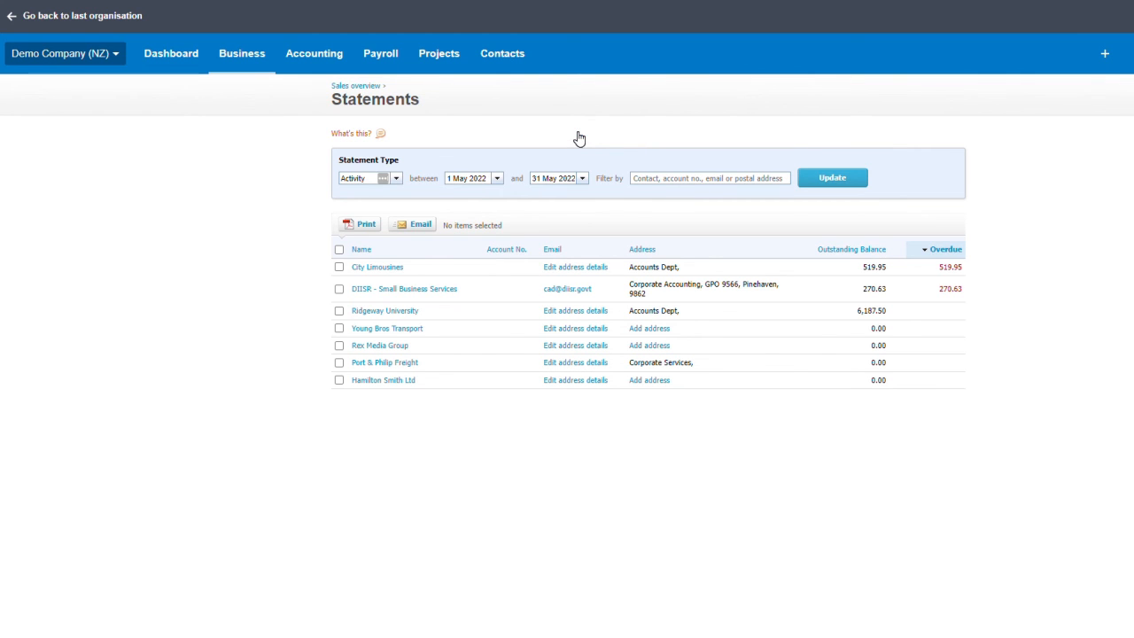
{"action": "left_click", "coordinate": [397, 180]}
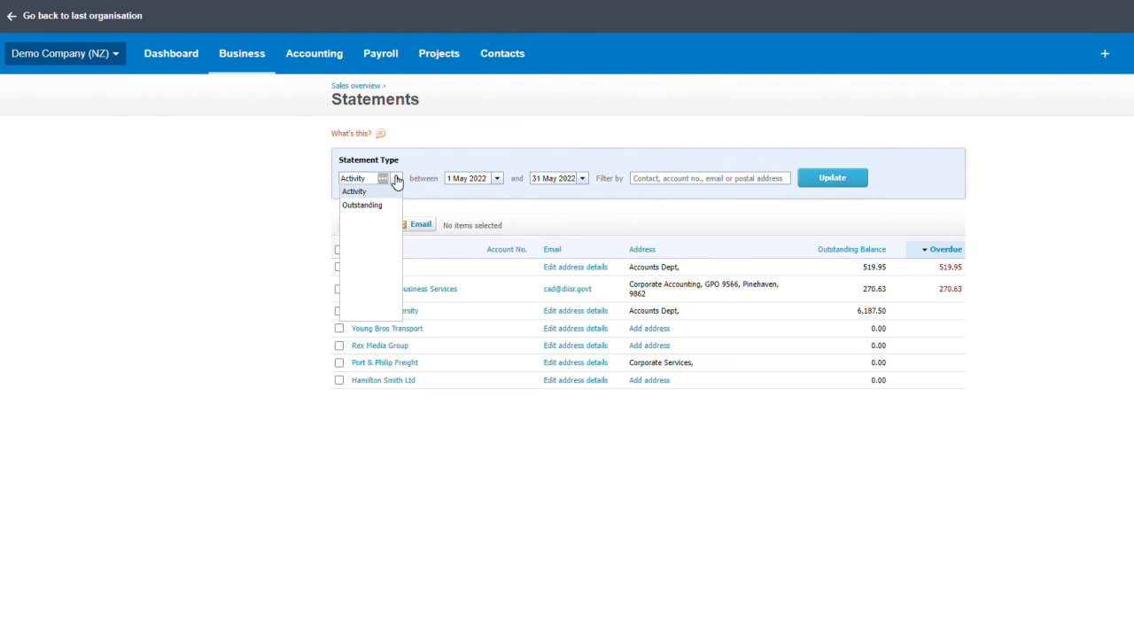
{"action": "left_click", "coordinate": [397, 180]}
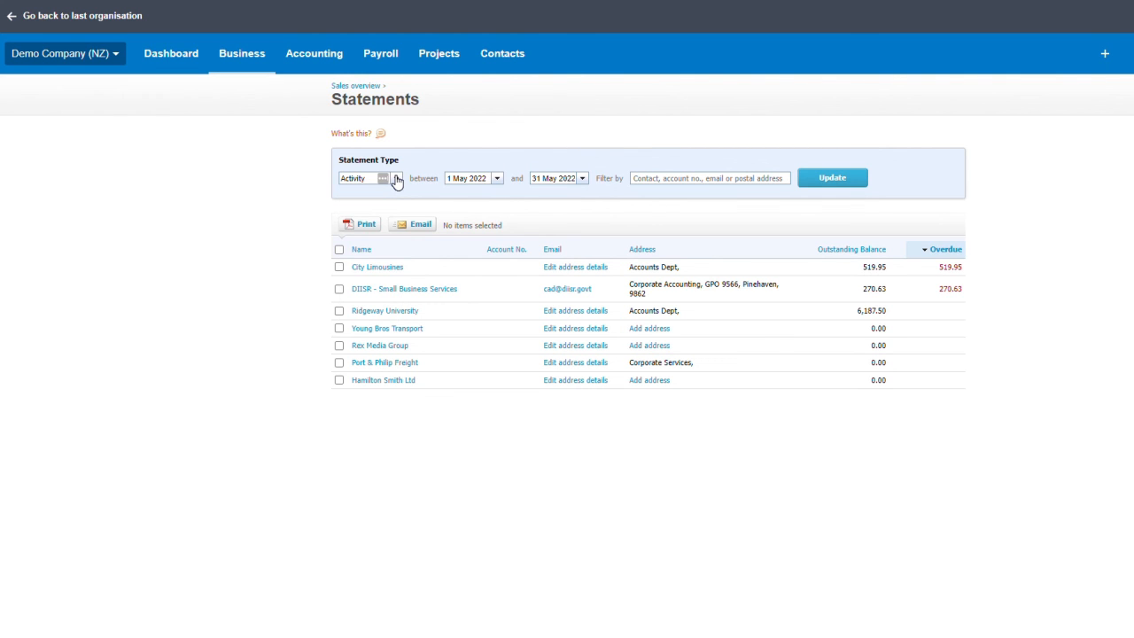
{"action": "left_click", "coordinate": [583, 180]}
{"action": "left_click", "coordinate": [651, 197]}
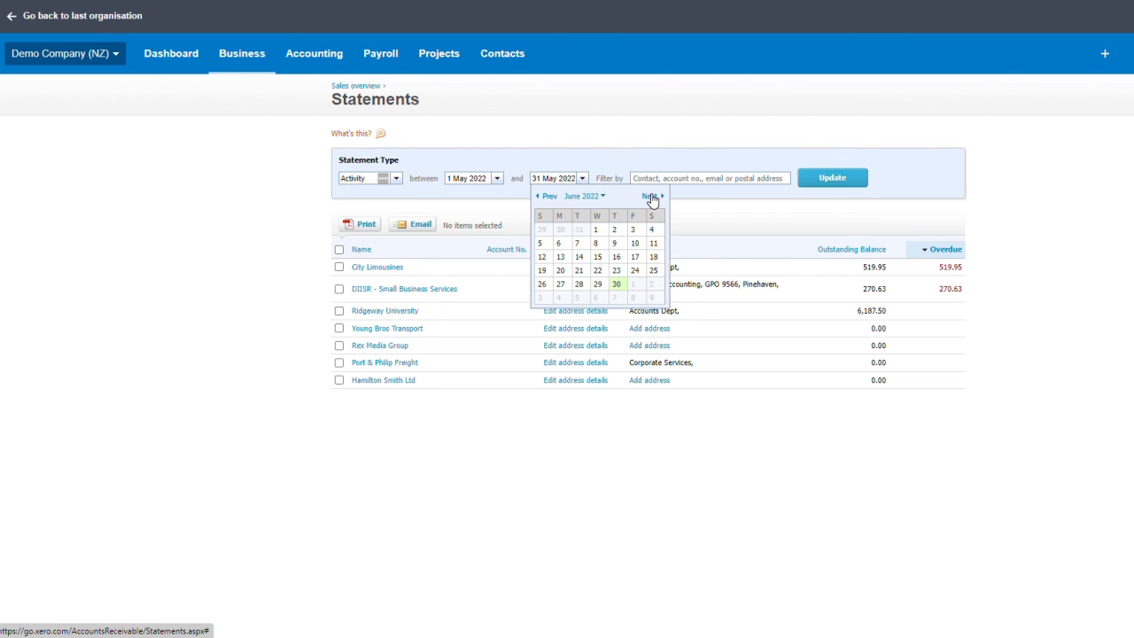
{"action": "left_click", "coordinate": [618, 285]}
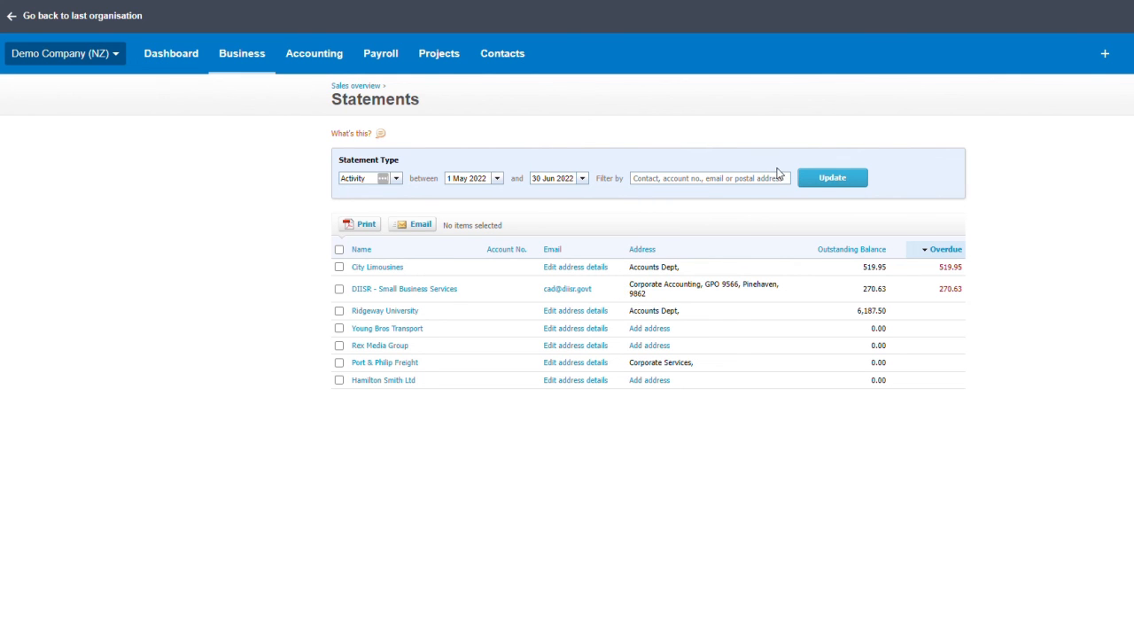
{"action": "left_click", "coordinate": [817, 181]}
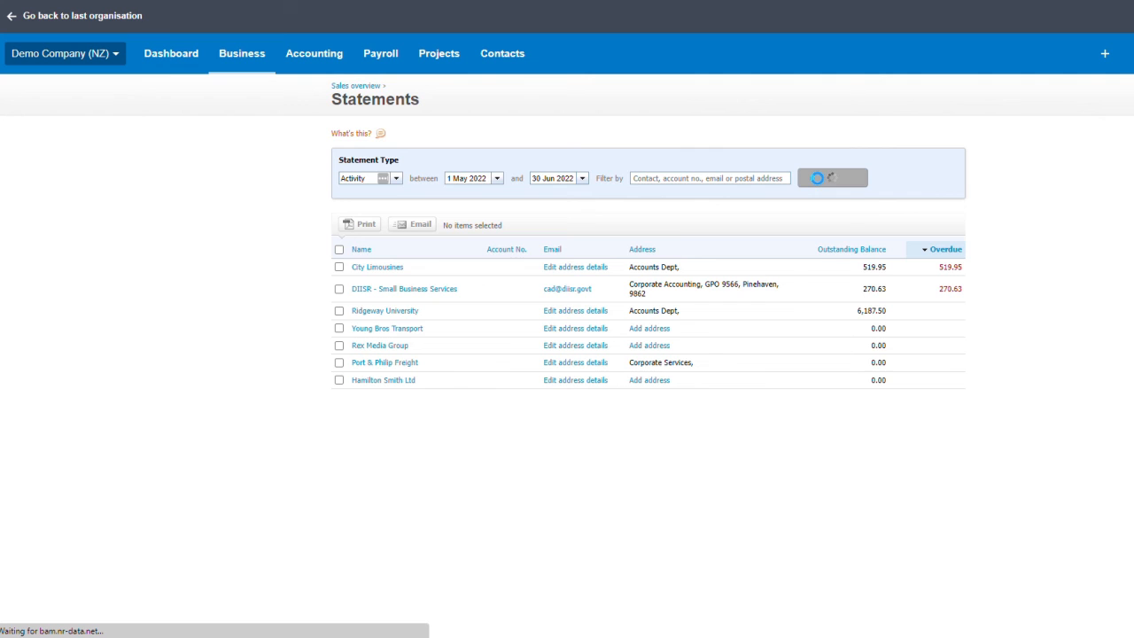
Step: Select all 12 contacts' statements, briefly unticking Ridgeway University and DIISR - Small Business Services
{"action": "left_click", "coordinate": [340, 251]}
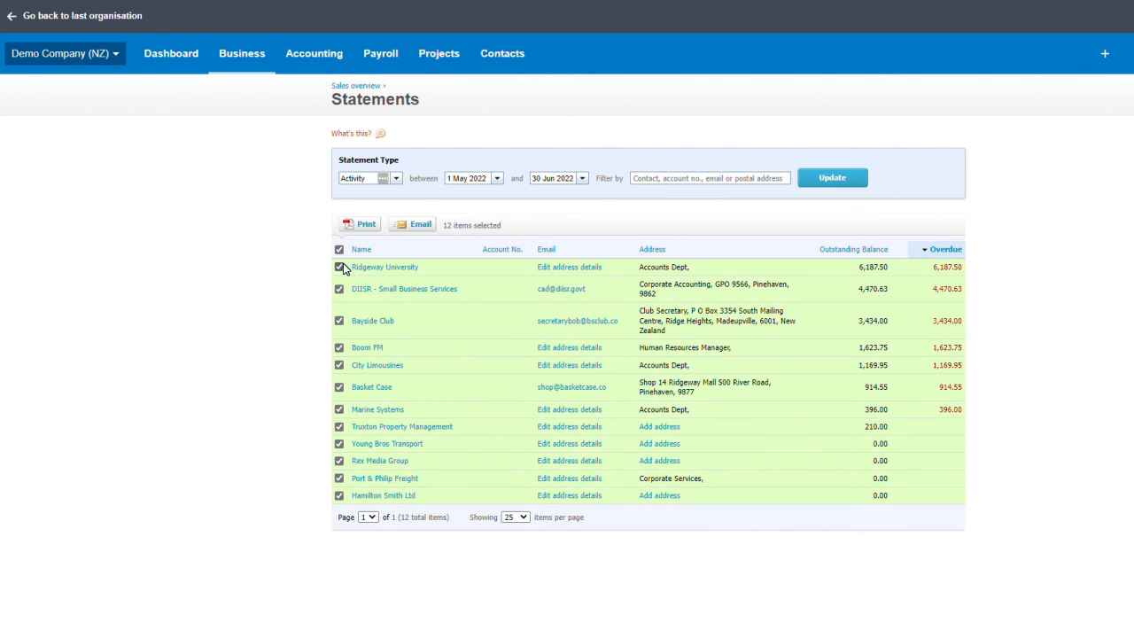
{"action": "left_click", "coordinate": [340, 268]}
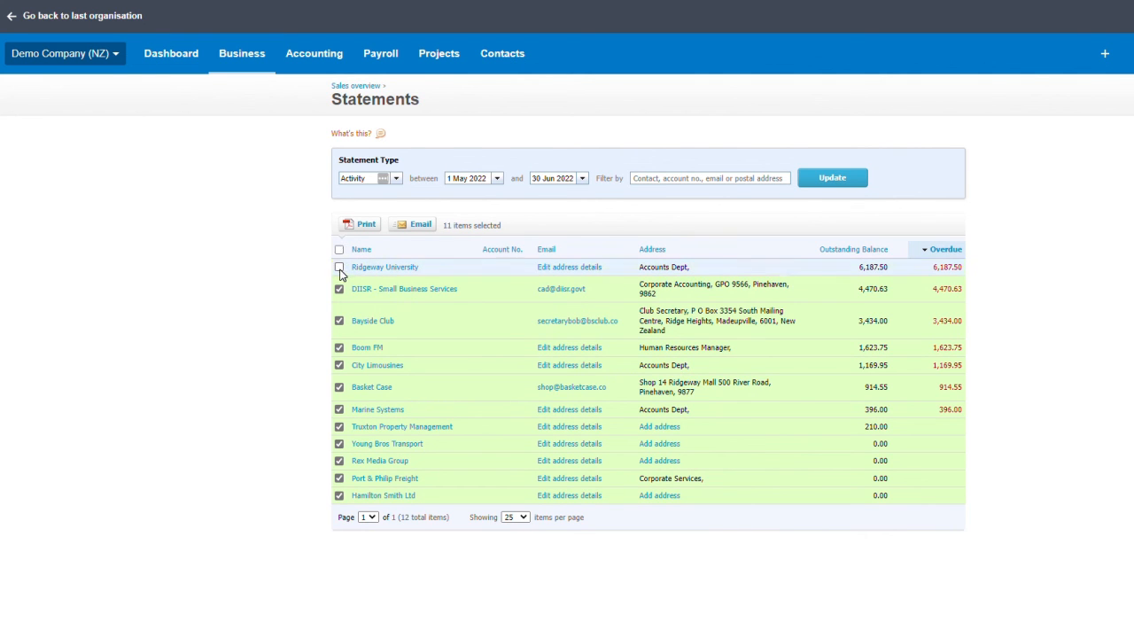
{"action": "left_click", "coordinate": [339, 291]}
{"action": "left_click", "coordinate": [339, 252]}
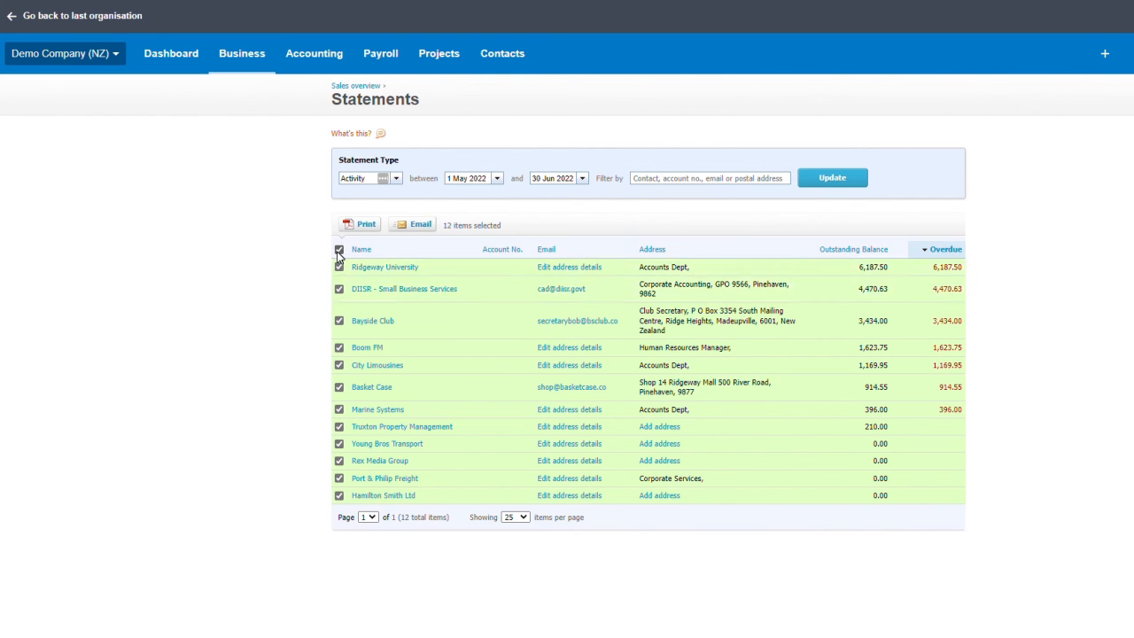
{"action": "left_click", "coordinate": [418, 227]}
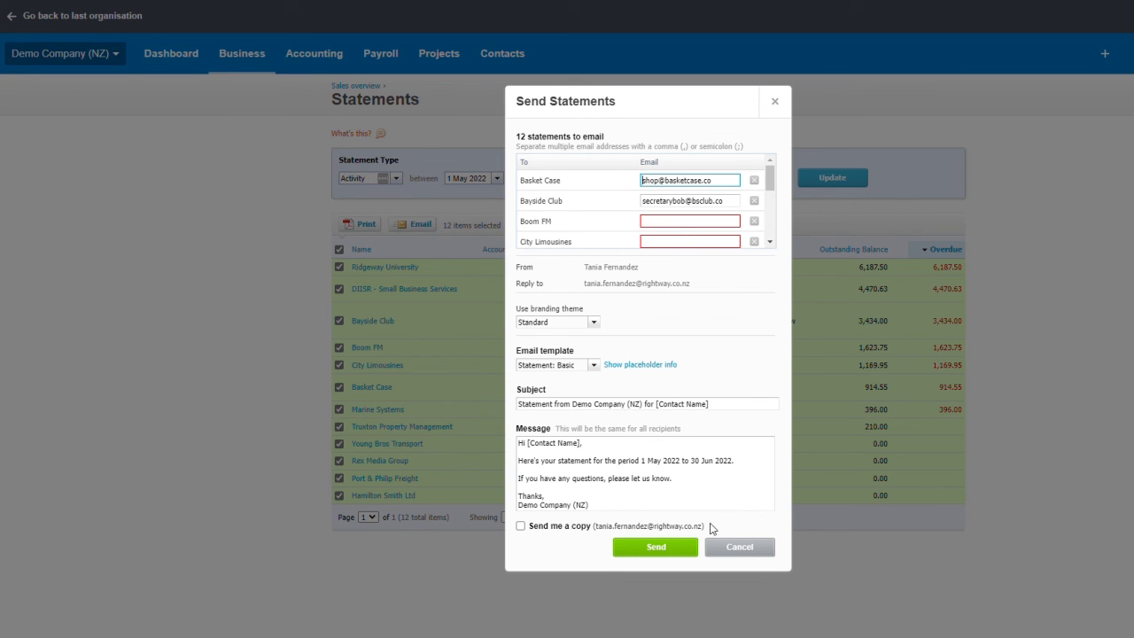
{"action": "left_click", "coordinate": [743, 547]}
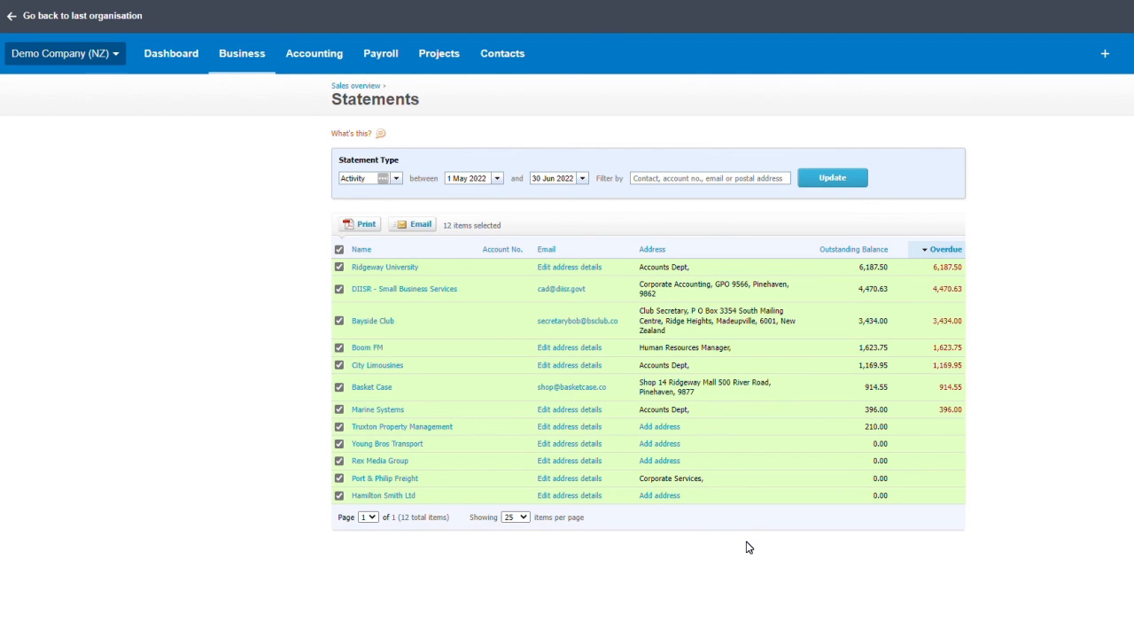